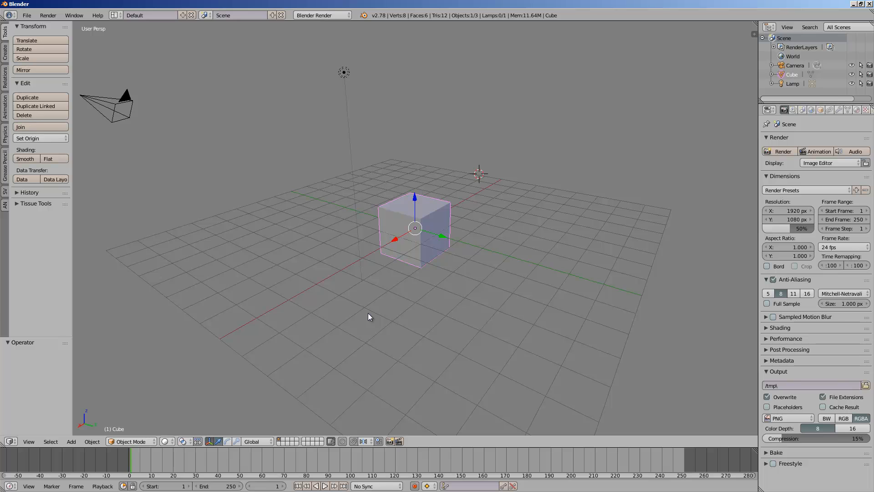
Delete all the default scene objects and switch the screen layout to Compositing.
middle_drag(425, 233, 437, 209)
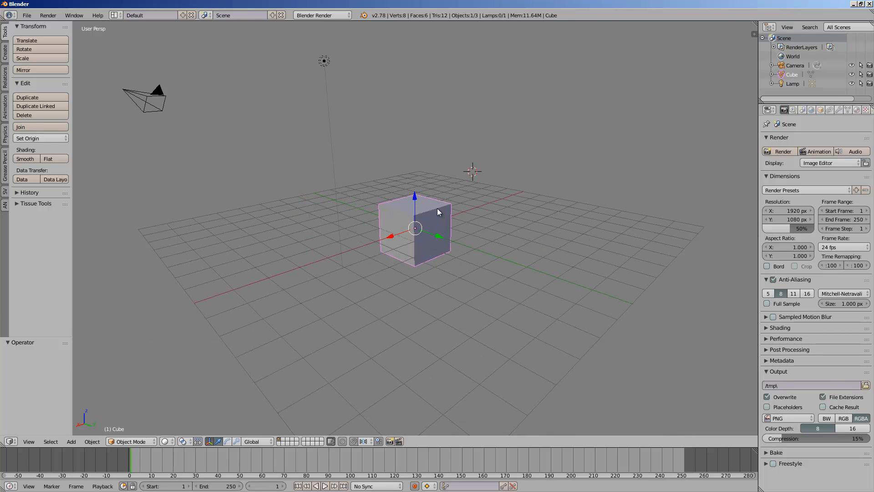
key(a)
key(x)
click(434, 209)
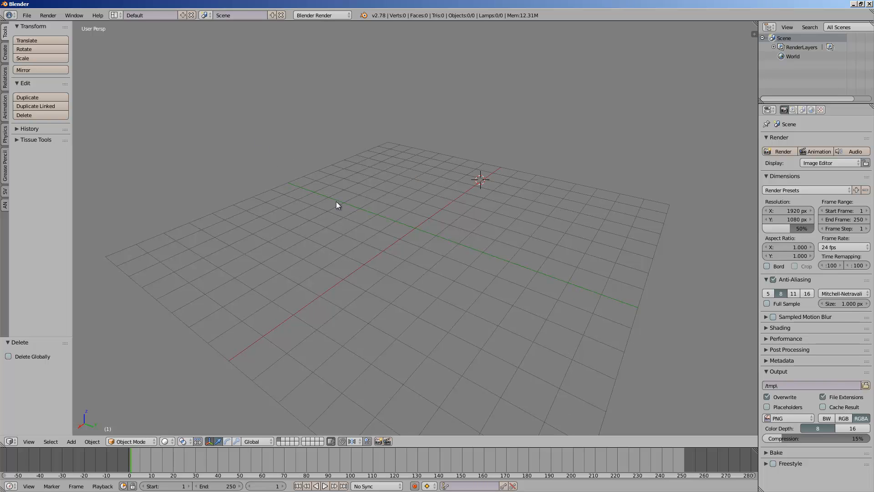
click(115, 15)
click(137, 43)
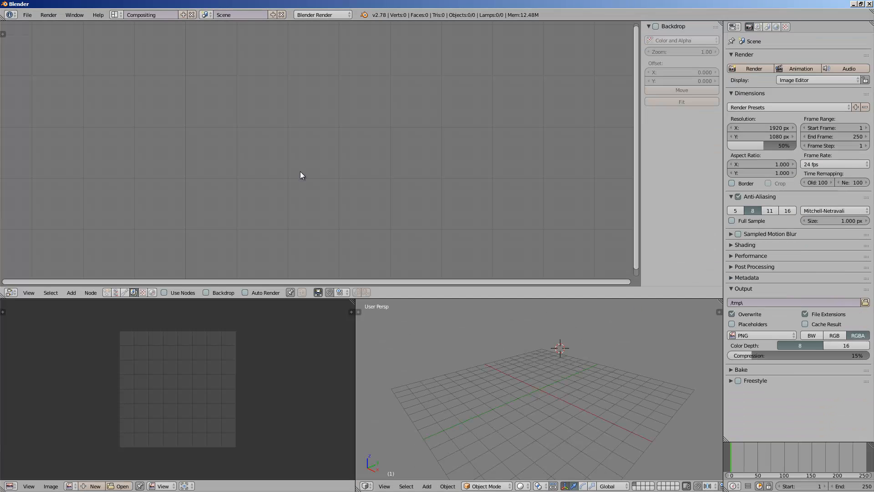
Add a Monkey mesh to the scene and move it up and away from the grid.
key(shift+a)
mouse_move(496, 350)
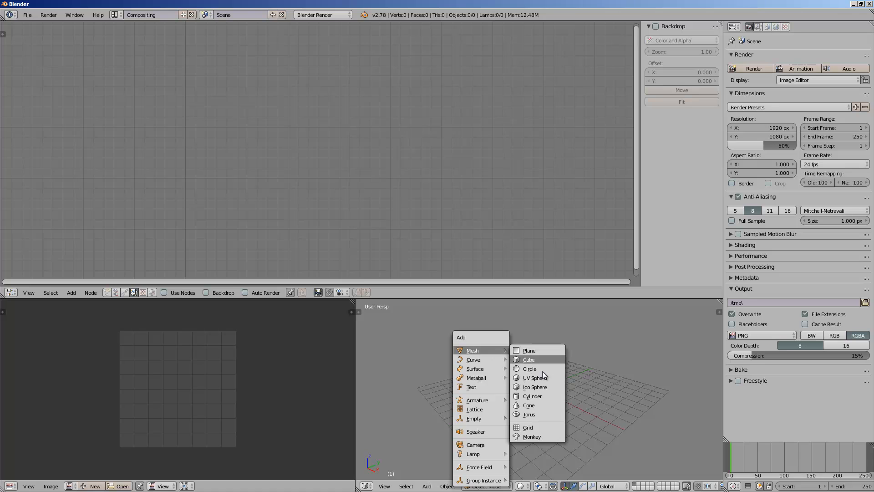
click(545, 435)
middle_drag(561, 388, 499, 359)
key(g)
click(476, 317)
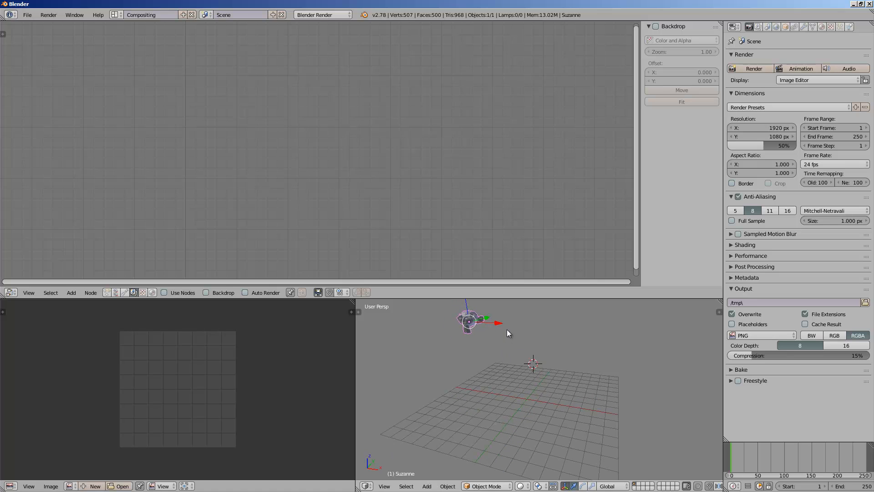
middle_drag(507, 329, 543, 374)
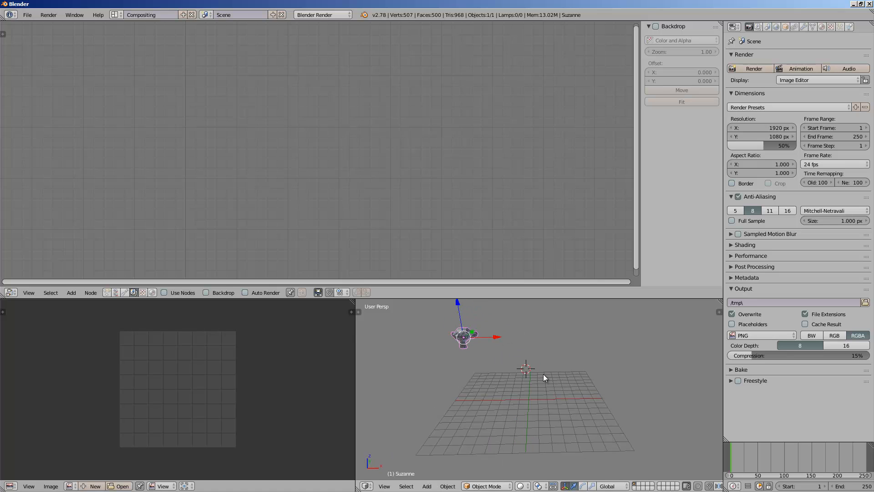
Switch the node editor to Animation Nodes, create a new node tree, and merge the image editor area into the 3D view.
click(117, 295)
click(104, 293)
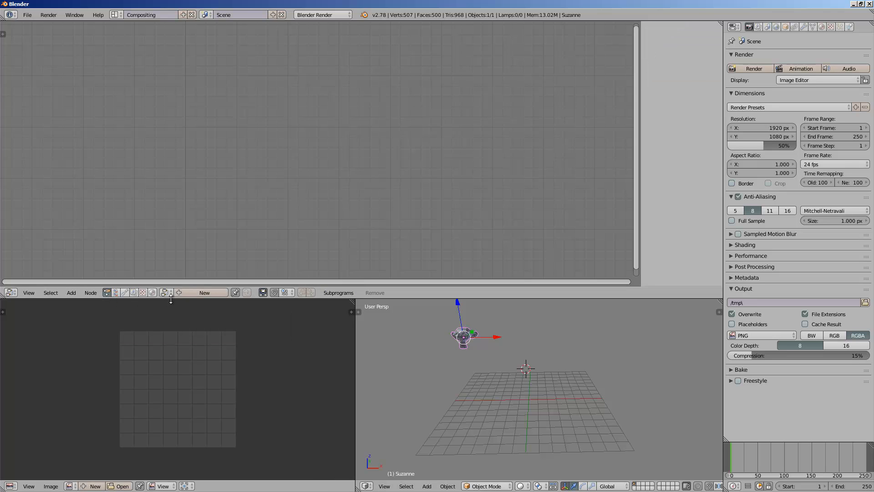
click(184, 292)
drag(351, 299, 288, 314)
key(g)
click(244, 389)
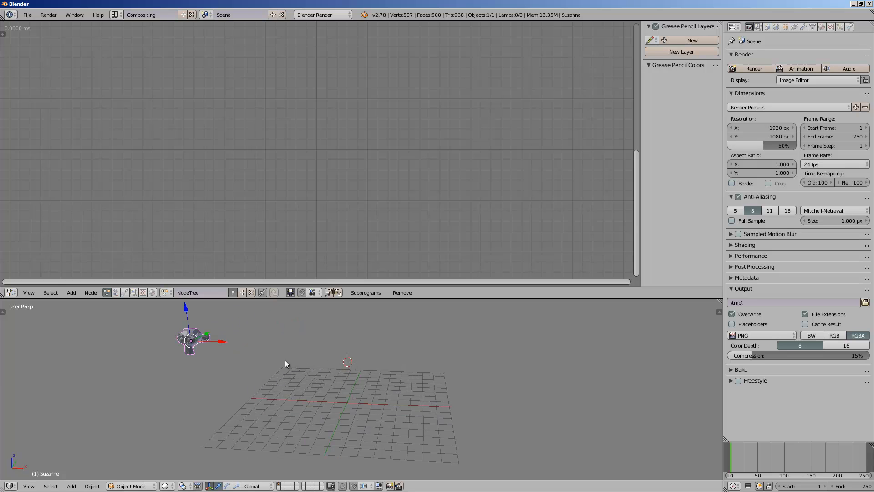
Add an Object Instancer node to the node tree and assign Suzanne as its source object.
key(shift+a)
click(189, 44)
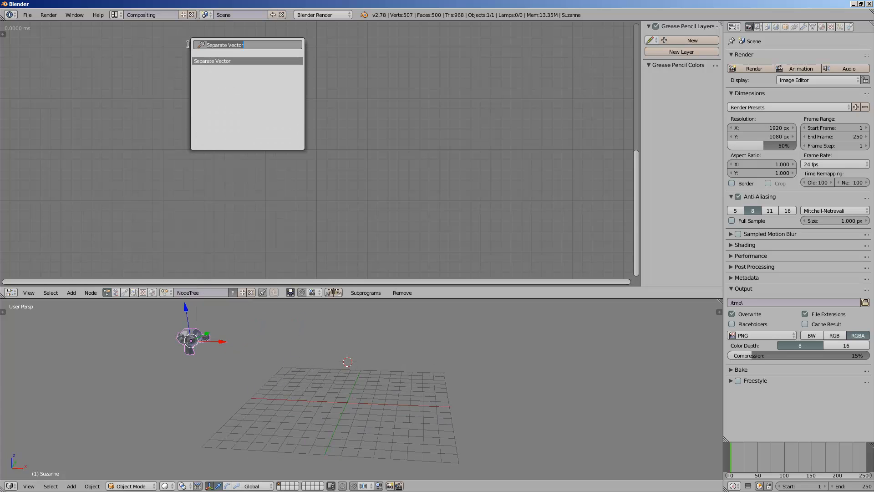
text(object in)
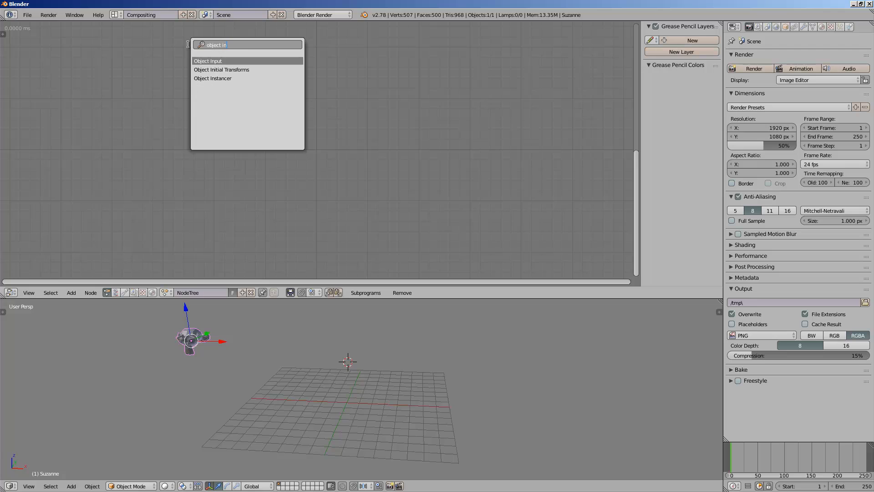
key(Down)
key(Down)
key(Return)
click(197, 52)
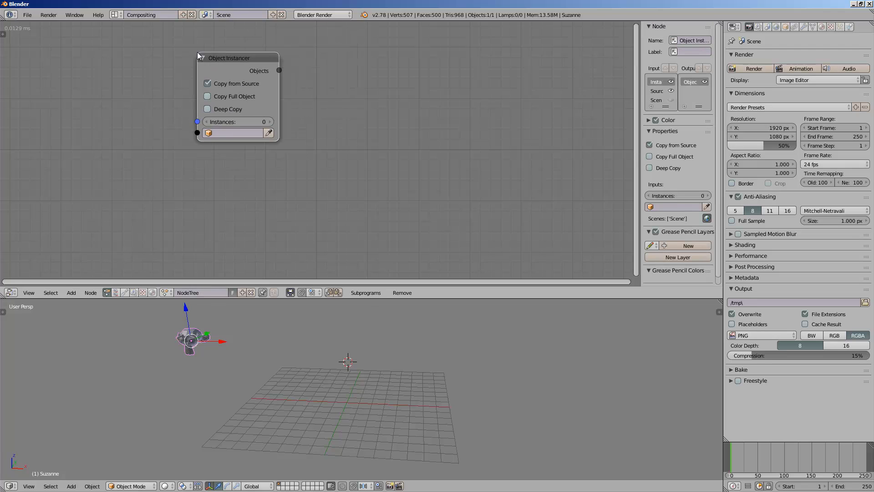
click(269, 132)
Add an Object Transforms Output node to the right of the Object Instancer node.
middle_drag(336, 97, 319, 102)
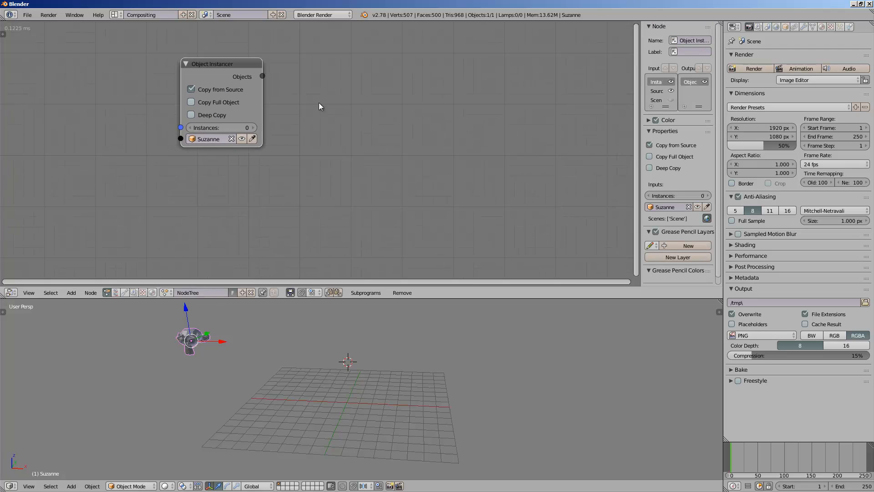
key(ctrl+a)
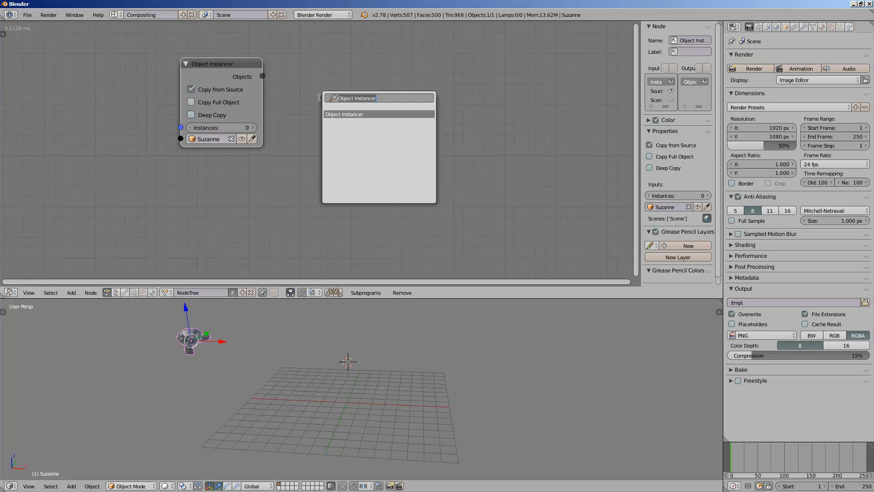
text(object tr)
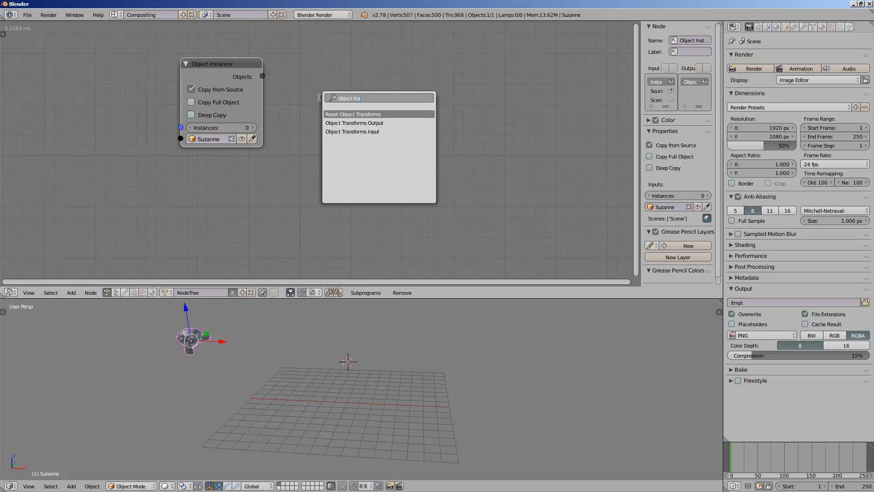
key(Down)
key(Return)
click(320, 97)
middle_drag(321, 98, 391, 73)
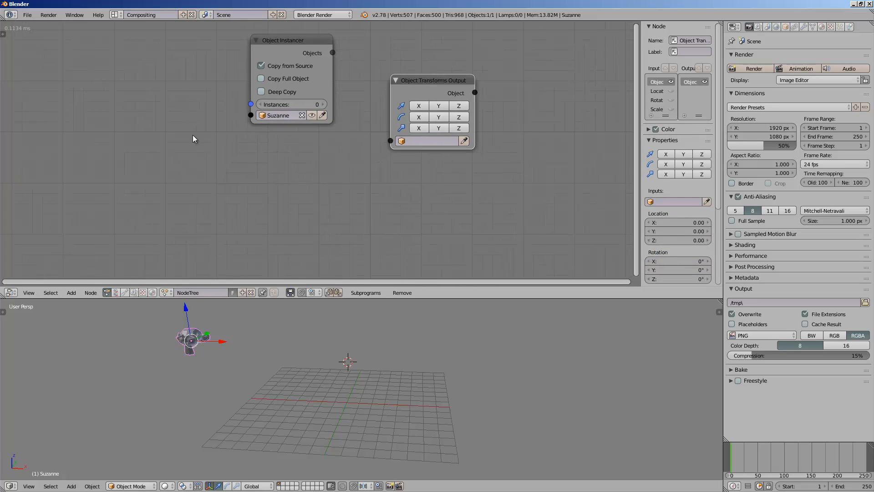
Add an Offset Vectors node and place it below the Object Instancer node.
key(ctrl+a)
text(offset)
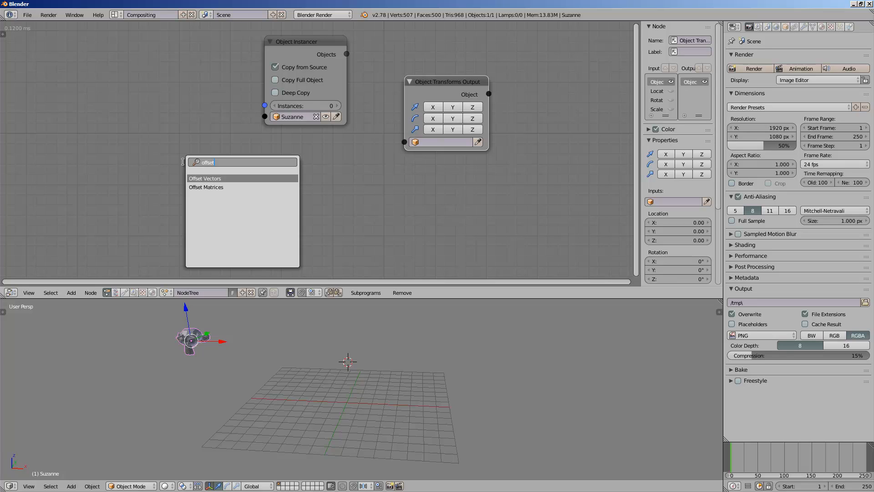
click(205, 178)
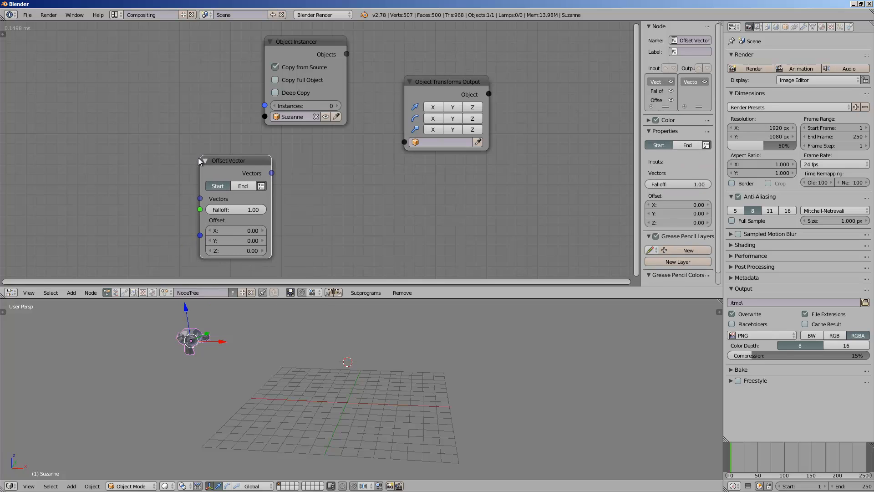
middle_drag(229, 158, 242, 156)
drag(244, 157, 281, 159)
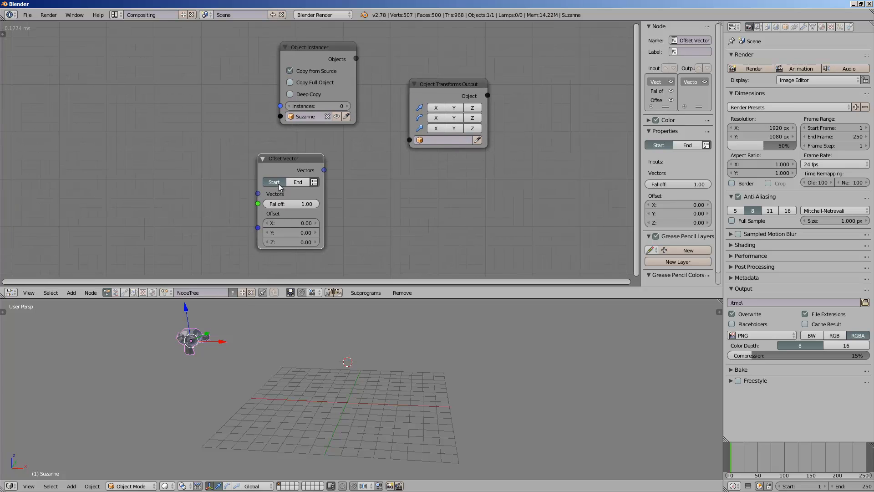
scroll(262, 189, up, 1)
drag(251, 198, 178, 192)
scroll(178, 192, down, 2)
middle_drag(157, 183, 192, 179)
scroll(332, 152, up, 1)
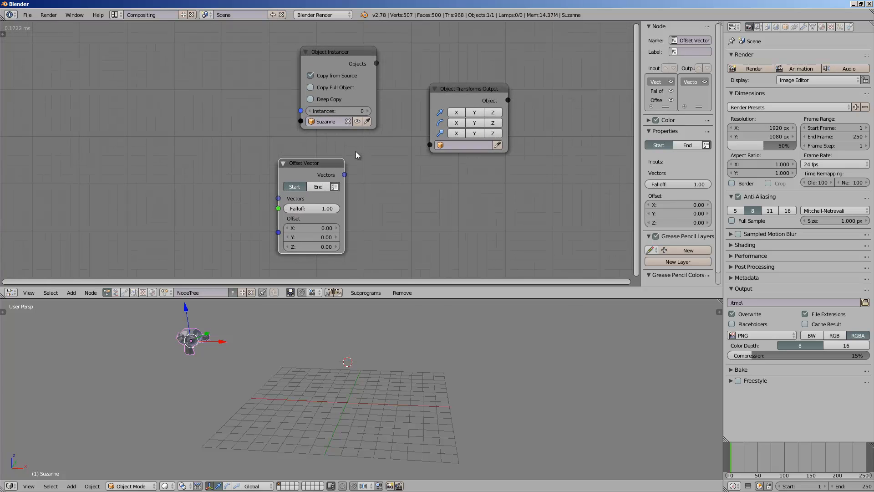
Shift the Object Transforms Output node slightly and add a Random Vector node to the left of the Object Instancer.
drag(442, 97, 449, 92)
key(space)
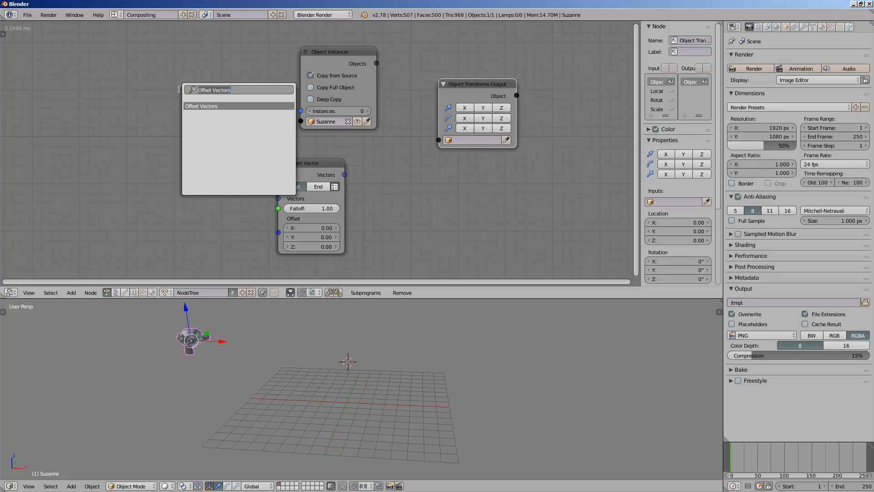
text(rangom)
key(BackSpace)
key(BackSpace)
key(BackSpace)
text(dom)
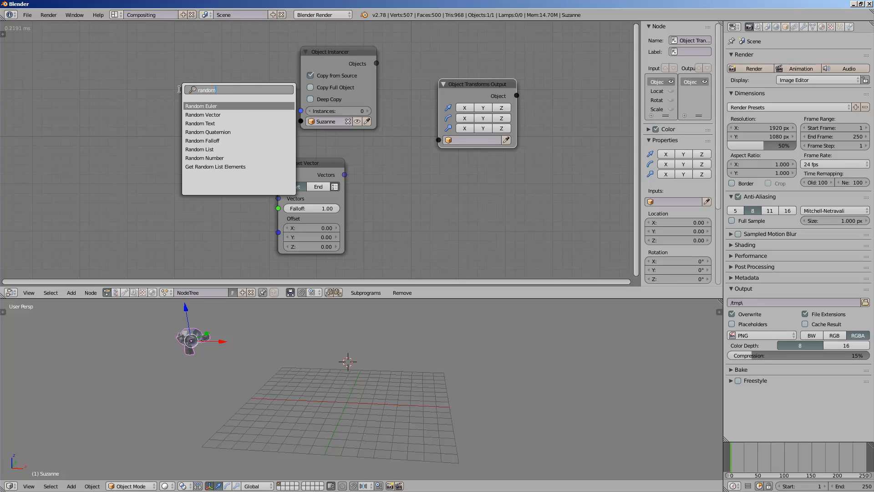
key(Down)
key(Return)
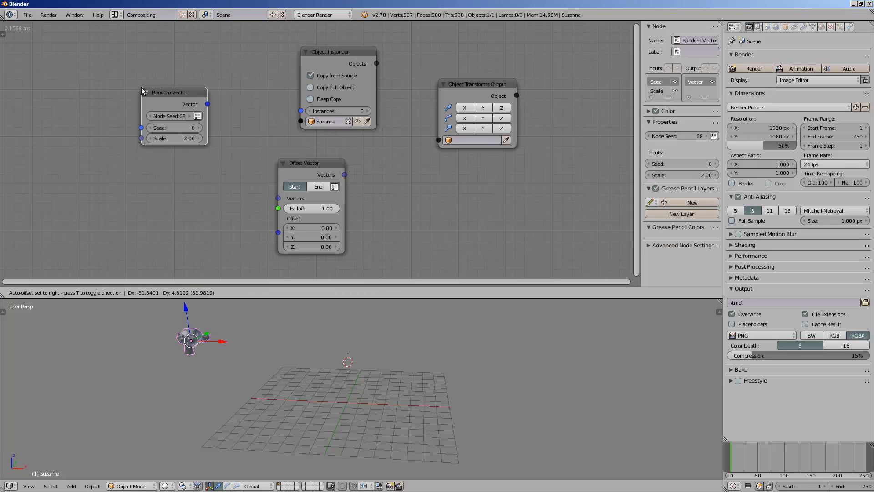
click(123, 104)
Make the Random Vector node output a list of vectors and set its Count to 10.
scroll(169, 144, up, 1)
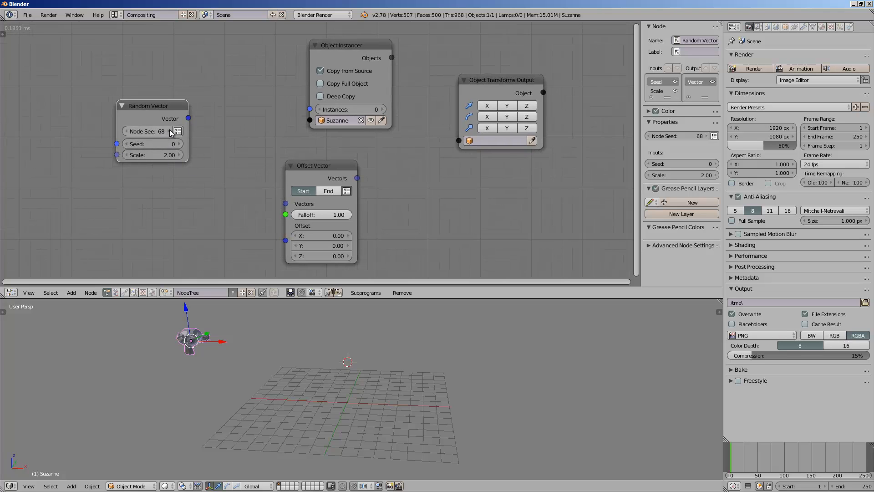
scroll(169, 129, up, 1)
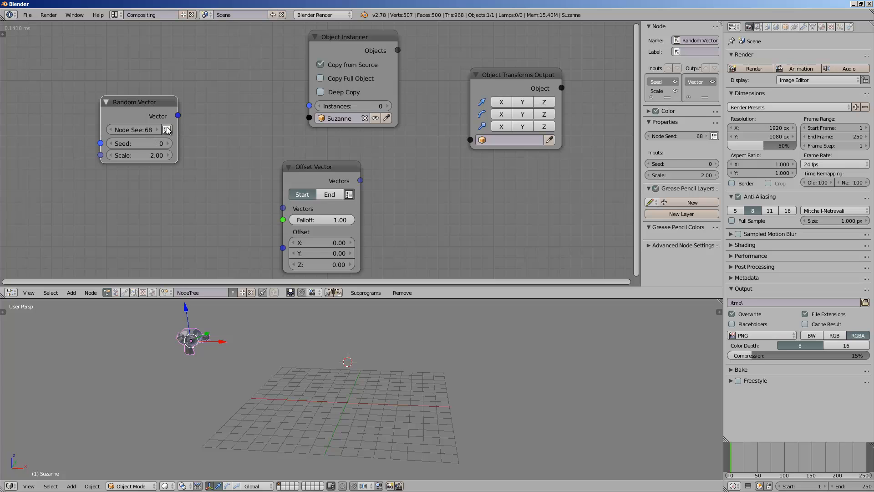
scroll(178, 130, up, 6)
mouse_move(167, 127)
middle_down()
mouse_move(178, 130)
mouse_move(145, 132)
mouse_move(181, 134)
middle_up()
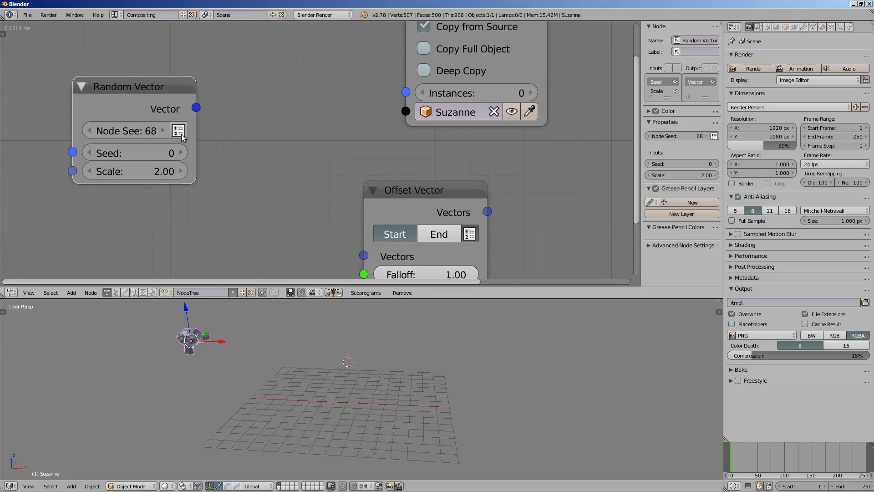
click(180, 134)
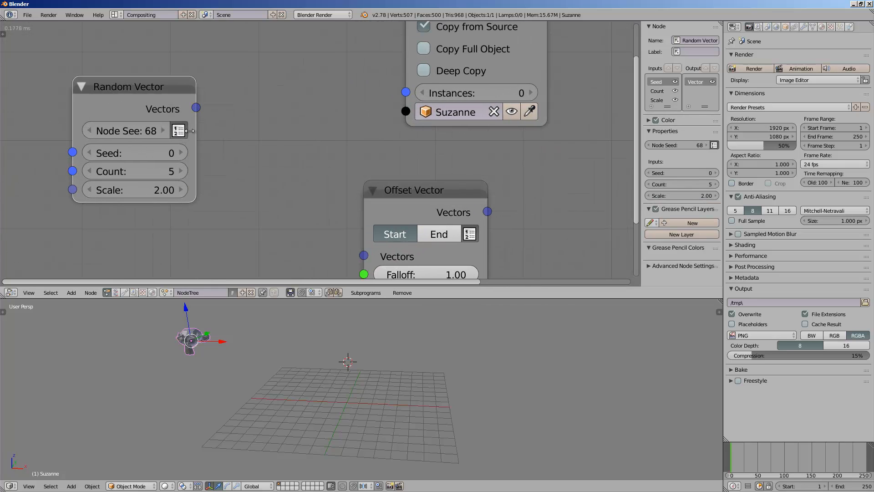
scroll(206, 141, down, 1)
click(177, 152)
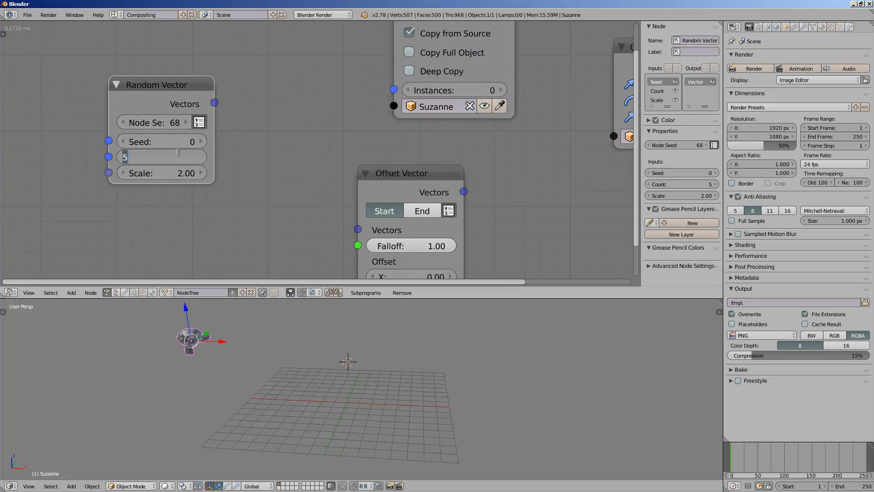
text(10)
key(Return)
Add a Viewer node, connect the Random Vector node's Vectors output to it, and place it below that node.
scroll(184, 125, down, 3)
scroll(151, 85, down, 1)
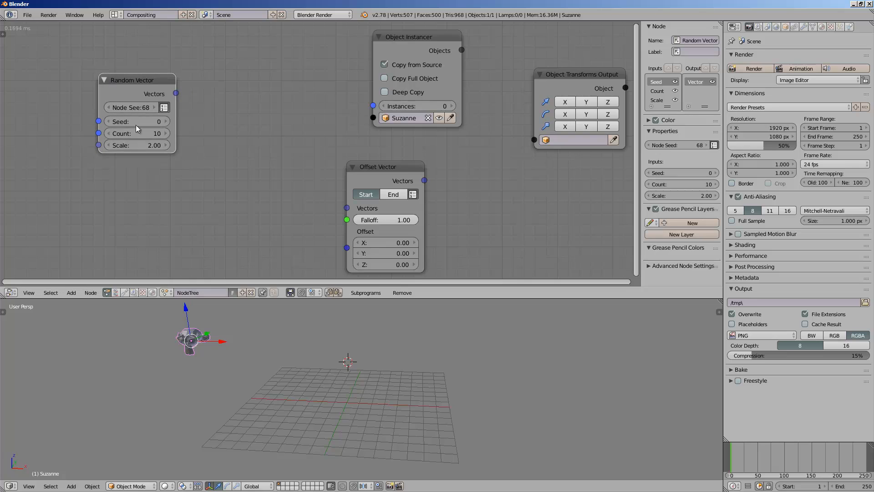
scroll(223, 135, down, 2)
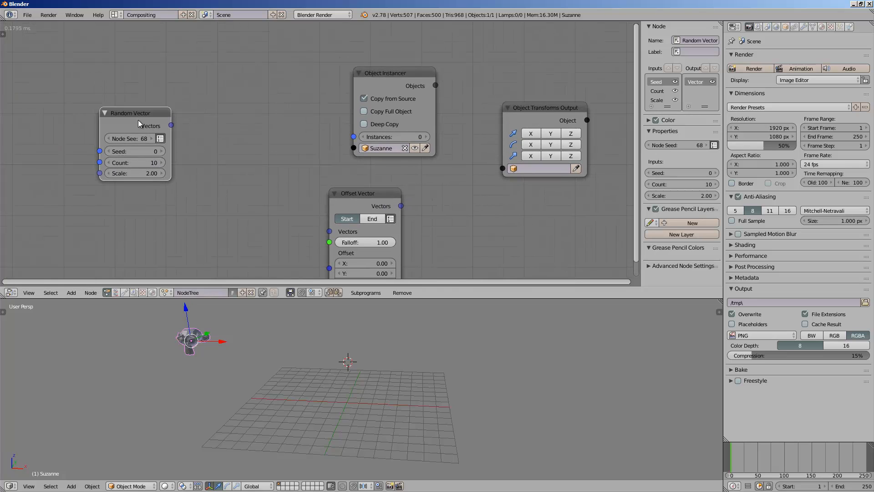
key(shift+a)
click(168, 118)
text(viewer)
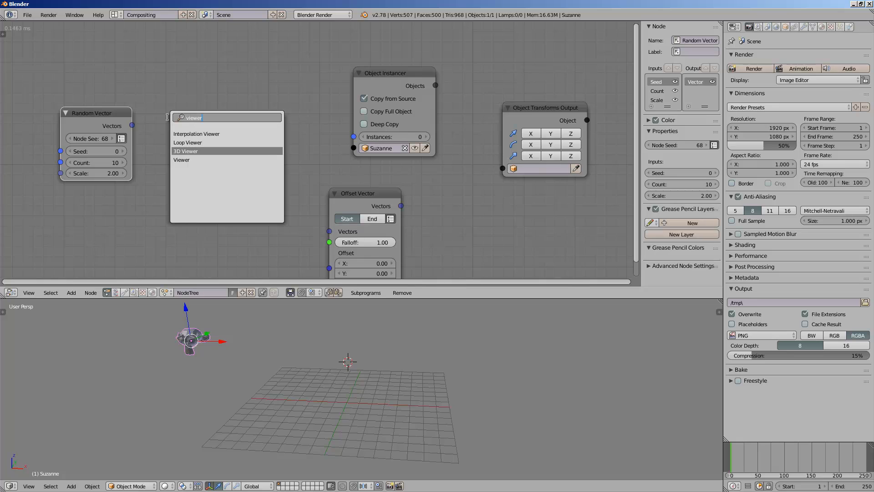
key(Return)
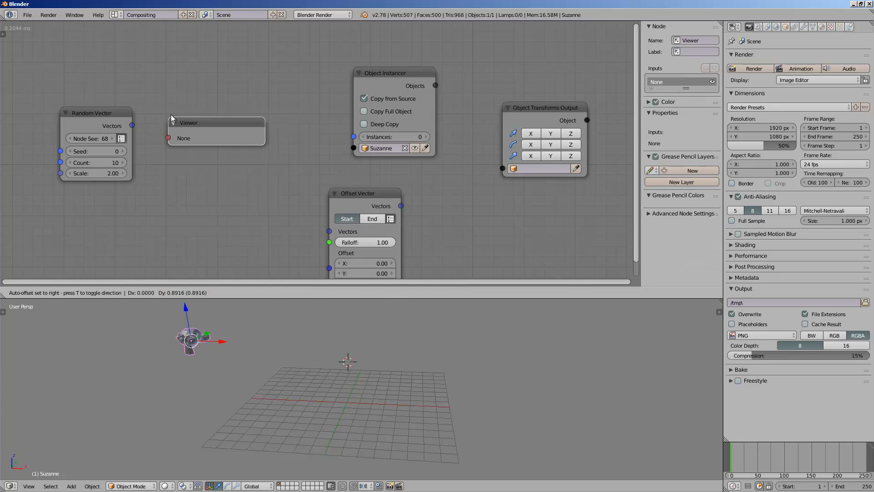
click(168, 111)
drag(132, 124, 168, 127)
click(200, 122)
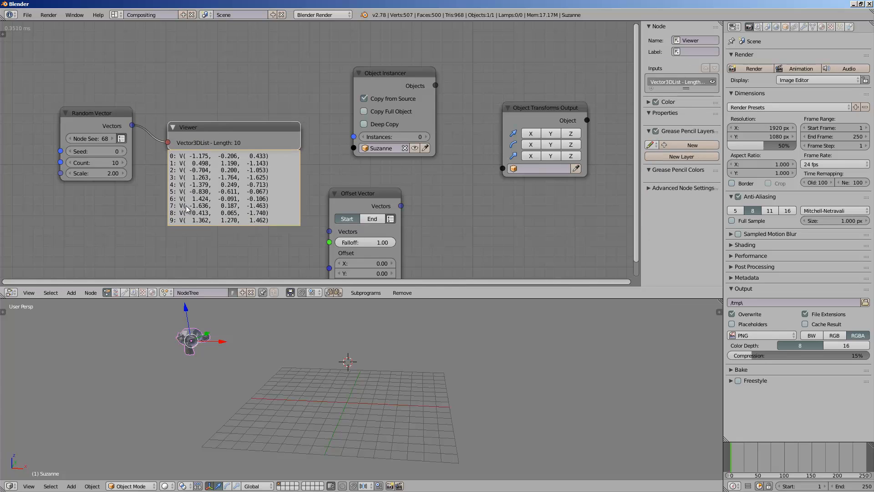
drag(241, 133, 236, 192)
scroll(213, 241, down, 3)
middle_drag(213, 242, 225, 219)
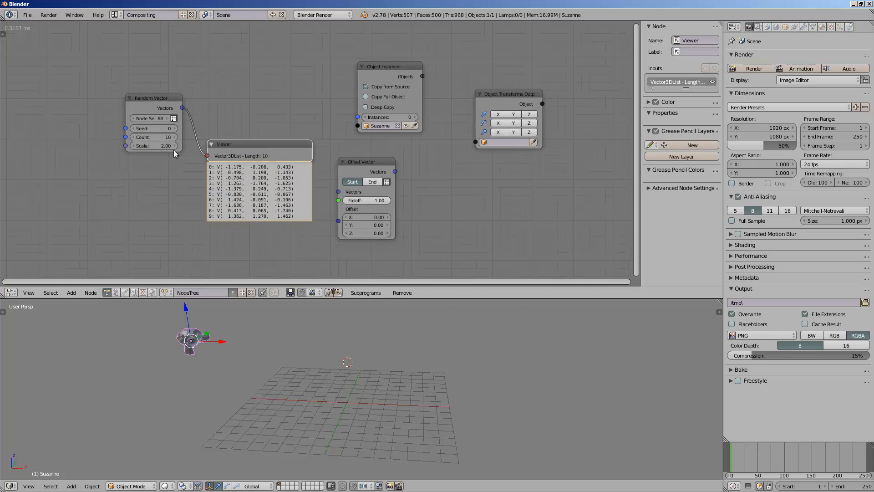
Connect the Random Vector node's Vectors output to the Object Instancer's Instances input through a Get Length node.
drag(149, 107, 358, 117)
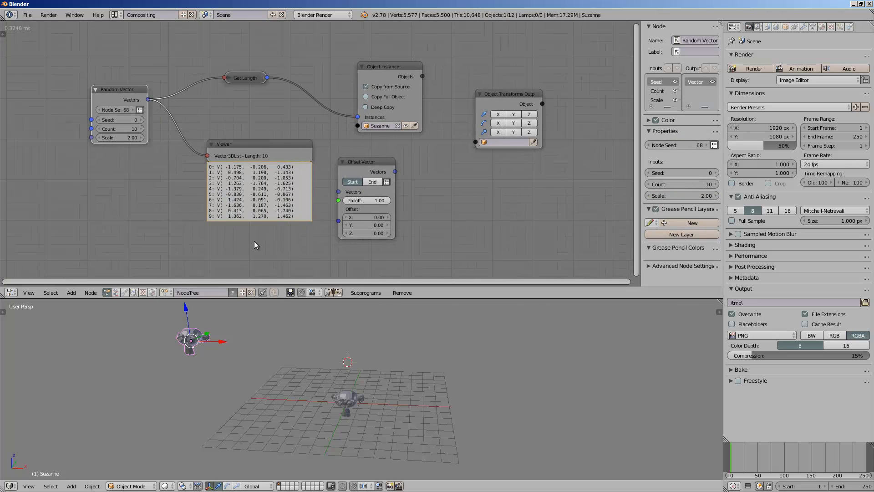
drag(148, 100, 235, 107)
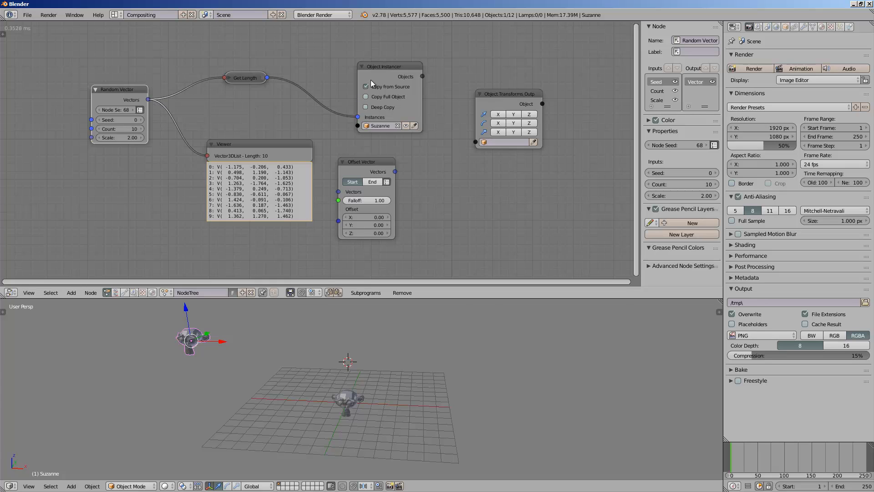
Expand the collapsed Get List Length node and spread out the Random Vector, Get List Length and Object Instancer nodes.
drag(414, 83, 408, 68)
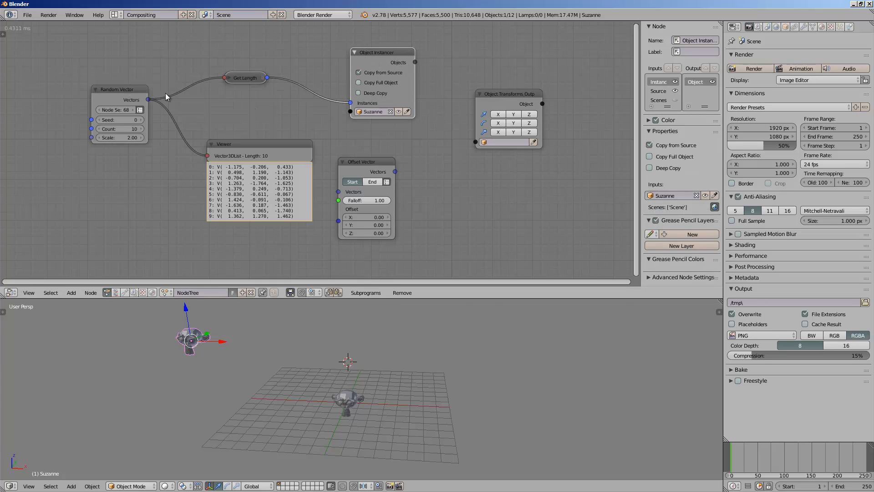
drag(245, 79, 228, 79)
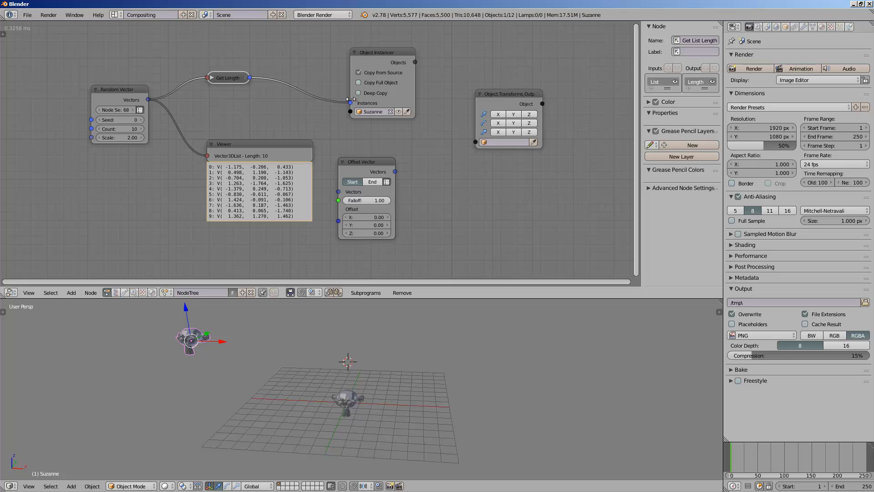
scroll(236, 84, up, 2)
click(199, 82)
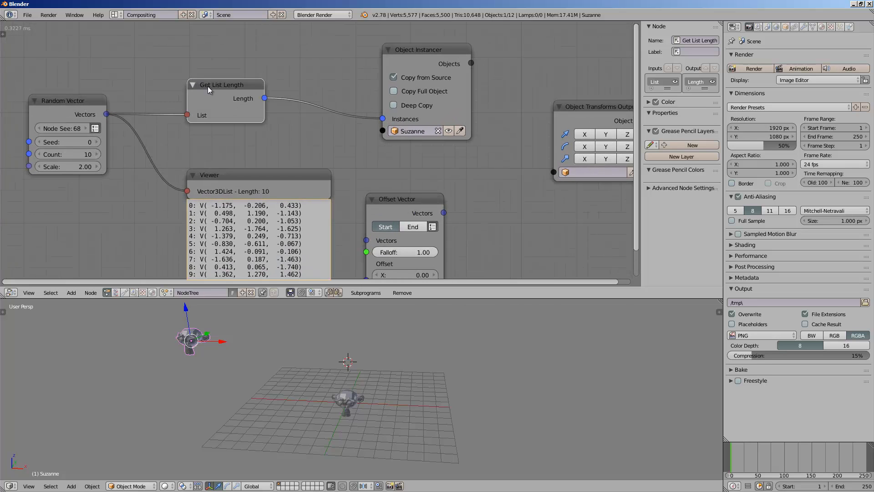
middle_drag(158, 81, 194, 85)
click(124, 109)
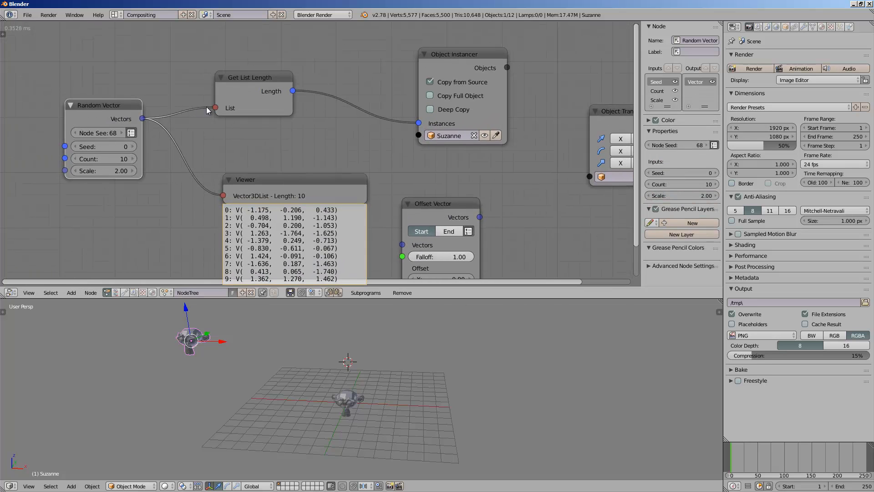
drag(229, 89, 225, 84)
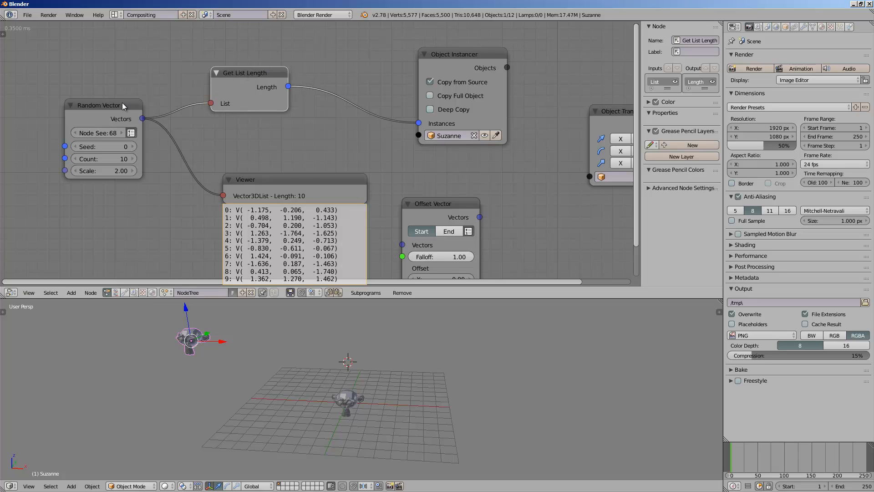
drag(122, 104, 83, 114)
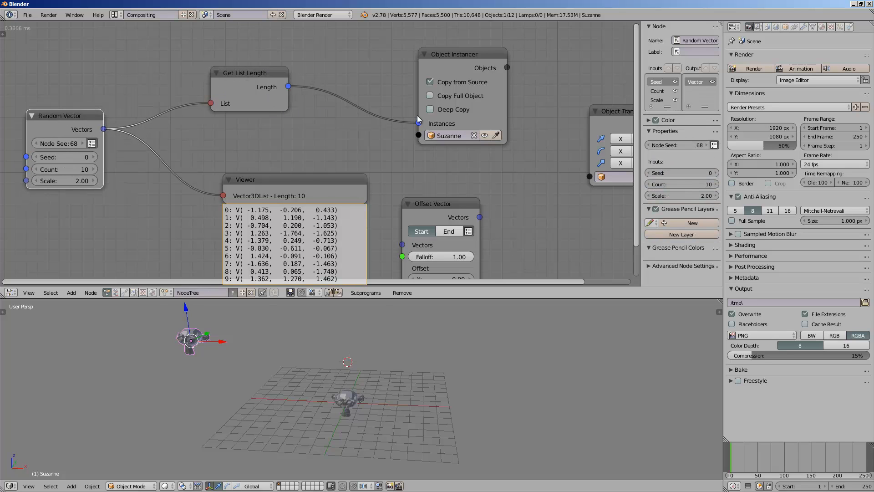
Feed the Object Instancer's Objects and the Random Vector's Vectors into the Object Transforms Output, with location enabled on all three axes.
scroll(417, 116, down, 2)
drag(402, 80, 489, 160)
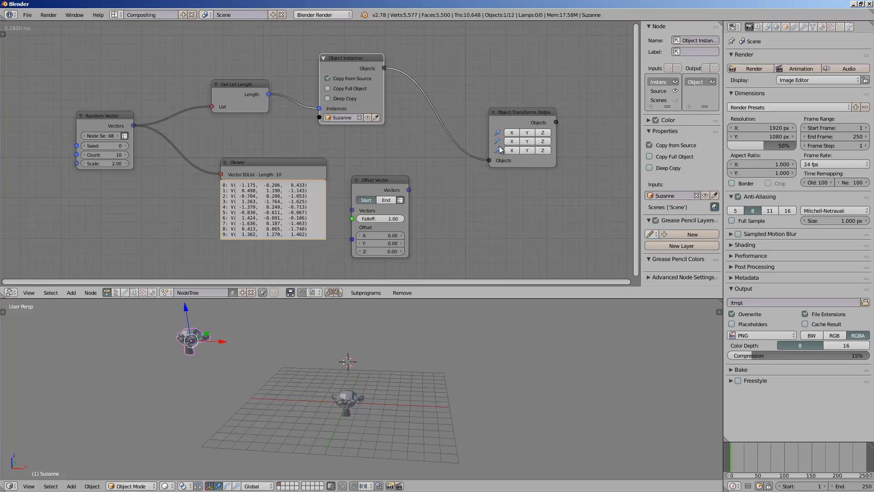
drag(535, 127, 527, 94)
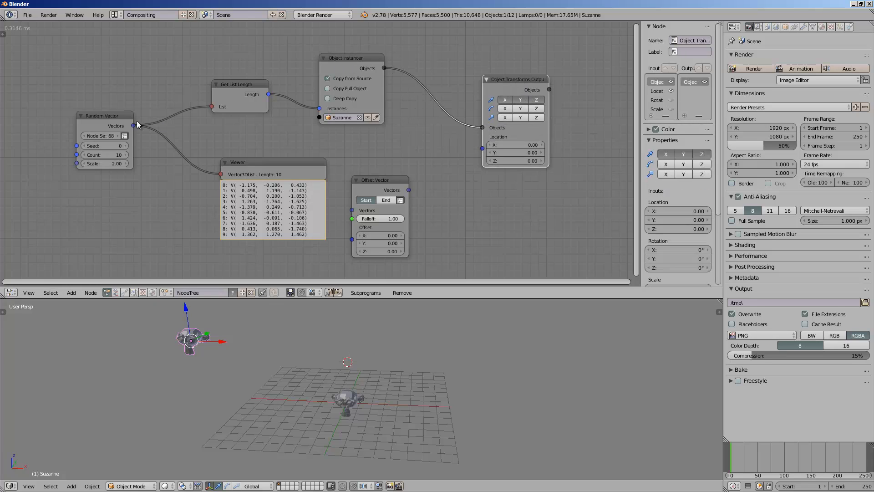
drag(133, 125, 482, 148)
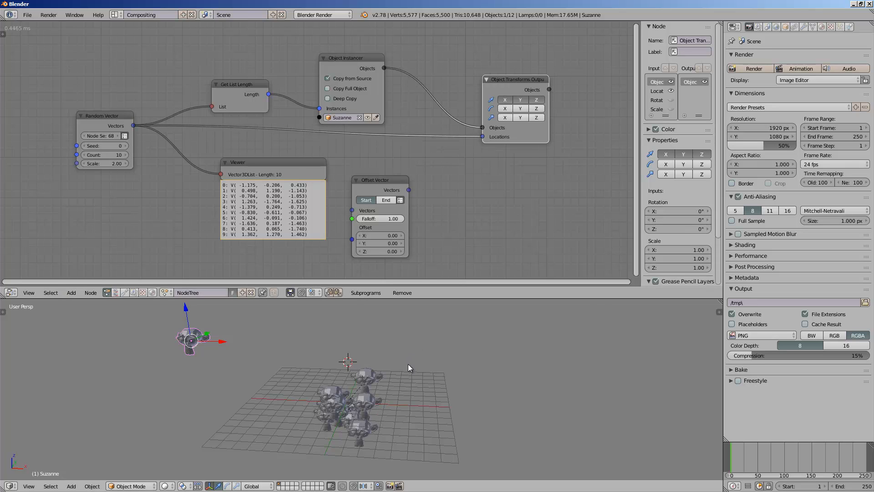
Set the Random Vector node's Scale to 5.87 and its Seed to 45.
middle_drag(409, 364, 396, 364)
middle_drag(133, 159, 135, 146)
drag(111, 150, 171, 150)
mouse_move(264, 319)
middle_down()
mouse_move(308, 363)
mouse_move(252, 315)
middle_up()
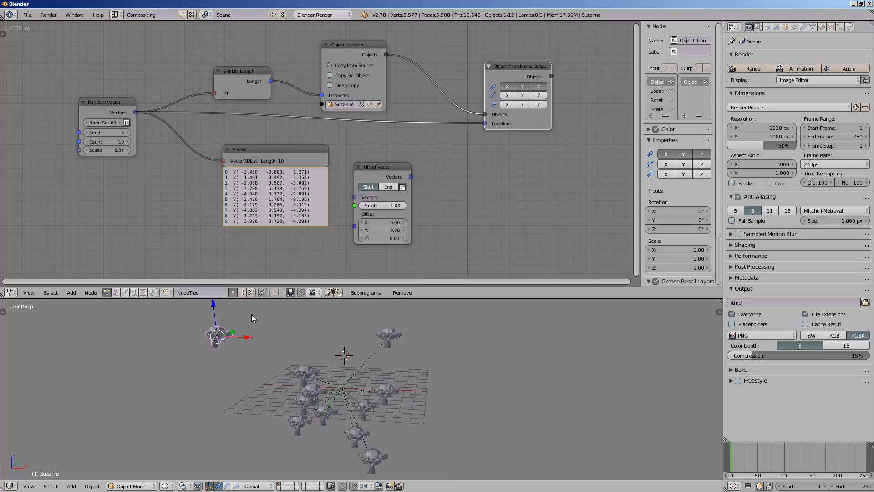
drag(108, 132, 152, 127)
mouse_move(377, 347)
middle_down()
mouse_move(342, 327)
mouse_move(368, 356)
middle_up()
Move the original Suzanne object farther away from the scattered copies in the 3D view.
click(460, 373)
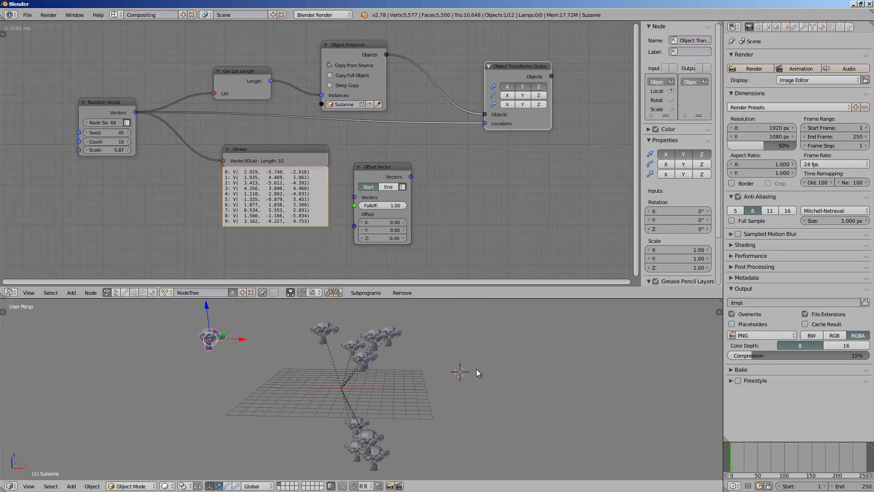
key(s)
click(368, 386)
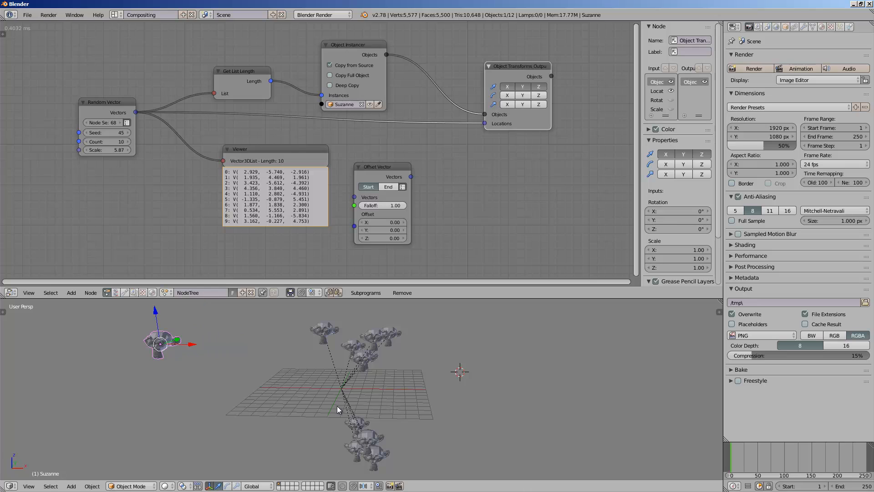
Move the Viewer node toward the Random Vector node and the Offset Vector node away from it to make room between them.
drag(392, 173, 411, 162)
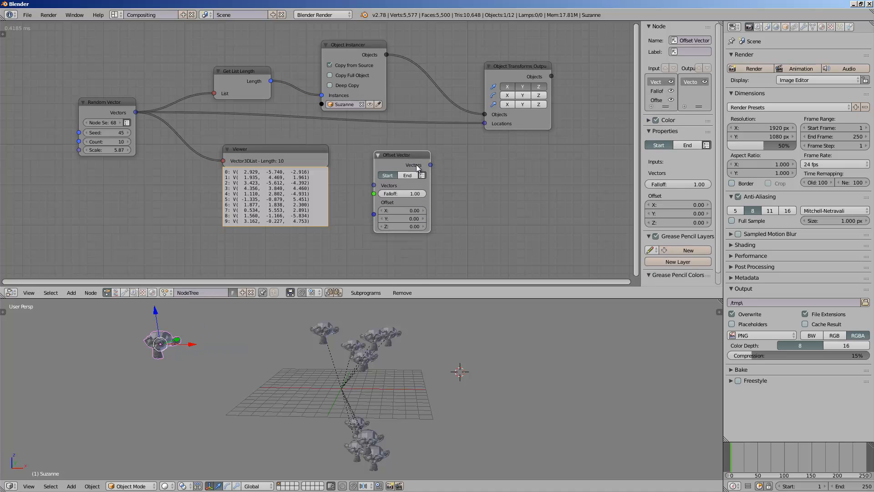
drag(295, 153, 274, 166)
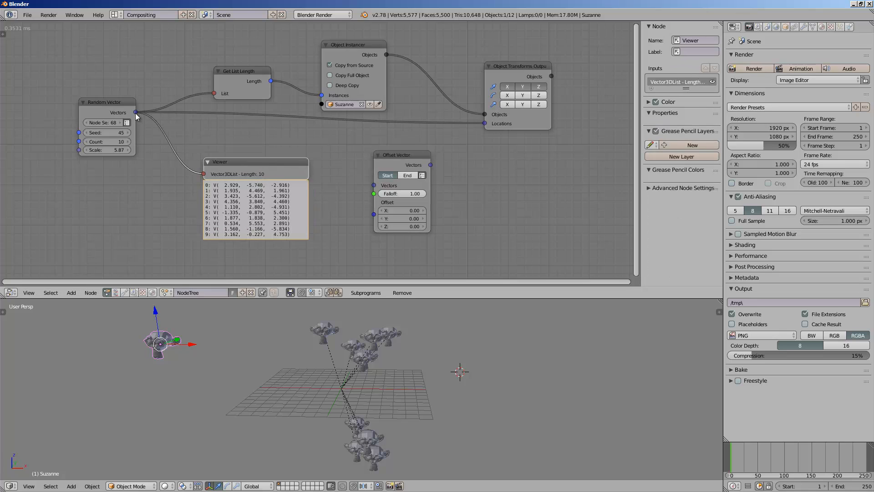
drag(136, 113, 189, 132)
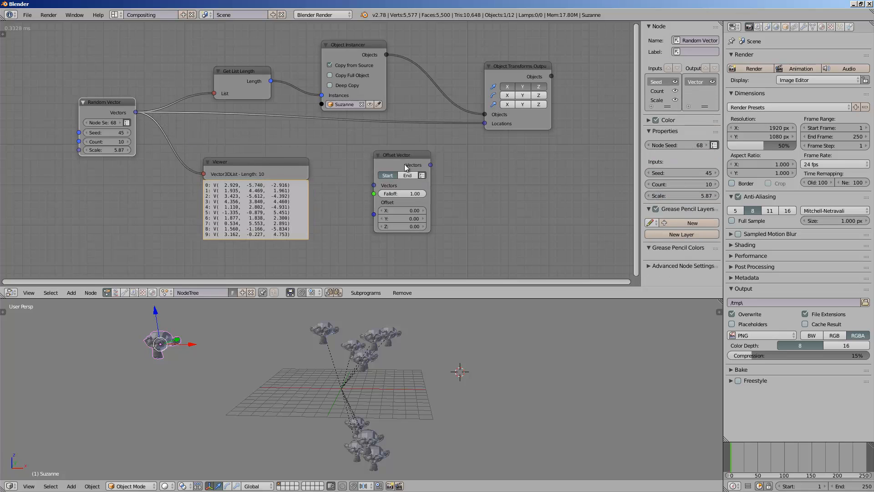
click(407, 168)
scroll(409, 164, up, 2)
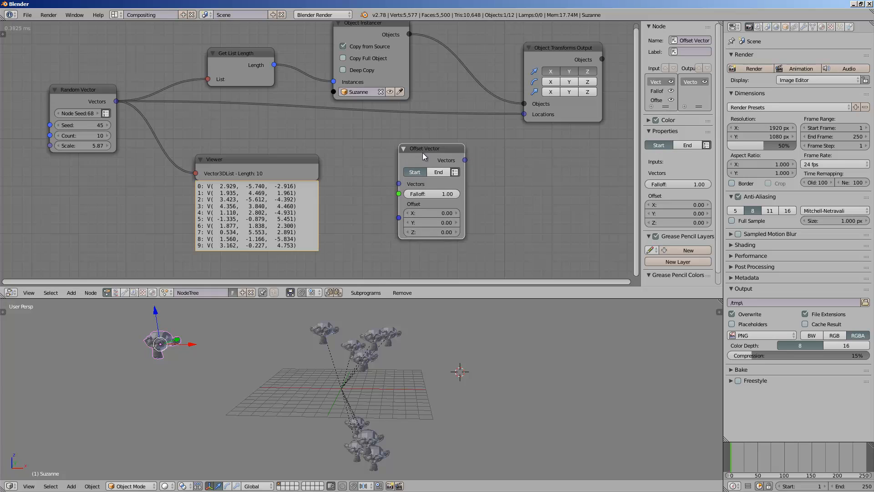
scroll(425, 152, up, 1)
scroll(442, 148, down, 1)
drag(257, 169, 222, 169)
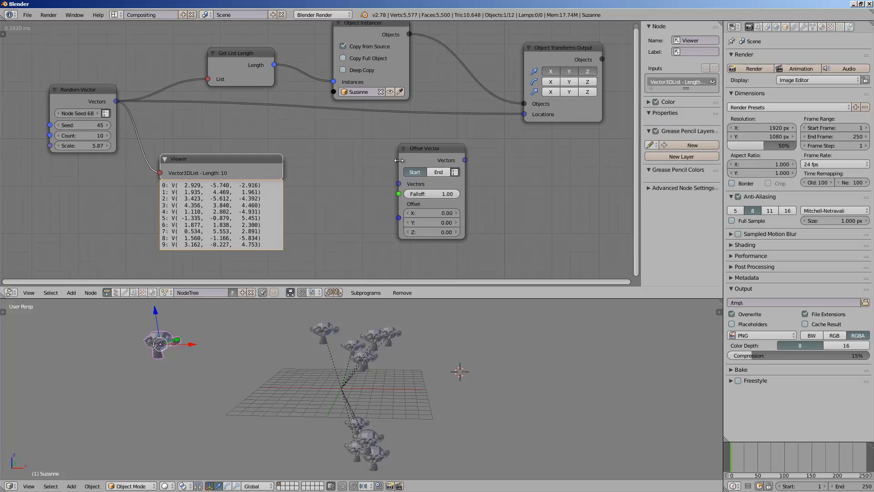
drag(399, 160, 432, 164)
scroll(387, 166, down, 1)
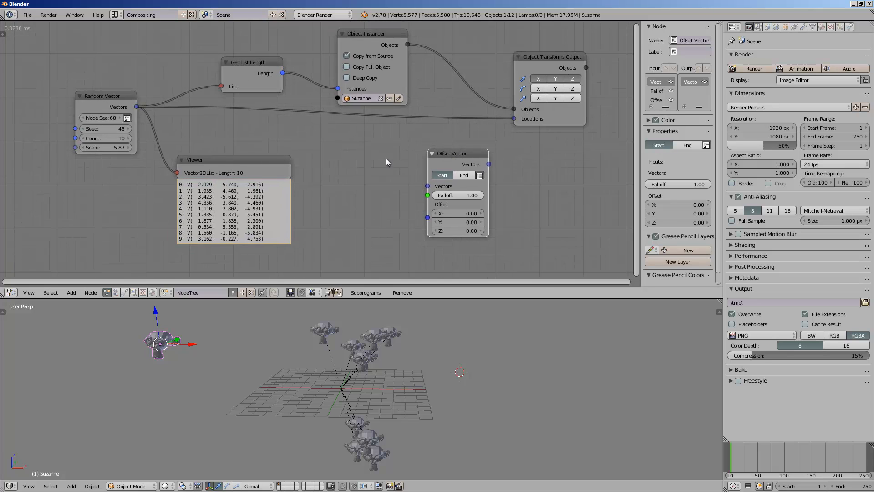
Add a Delay Falloff node and place it between the Viewer and Offset Vector nodes, slightly lower than both.
key(ctrl+a)
text(dela)
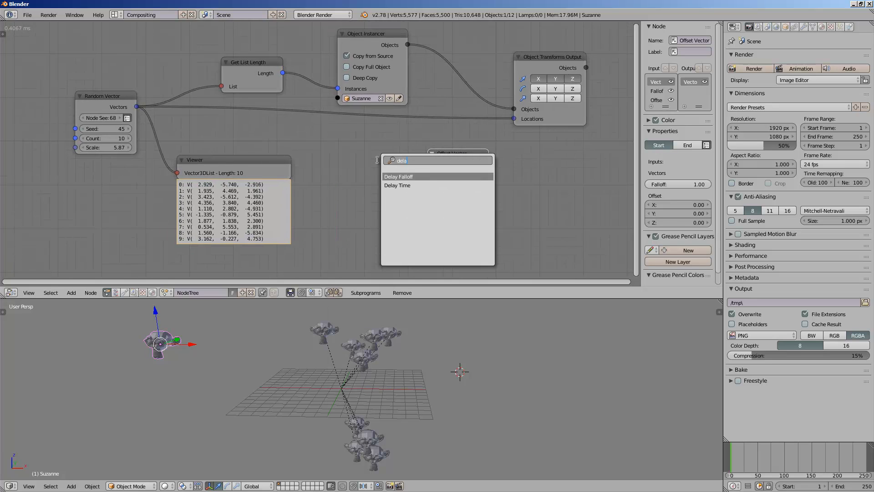
key(Down)
key(Up)
key(Return)
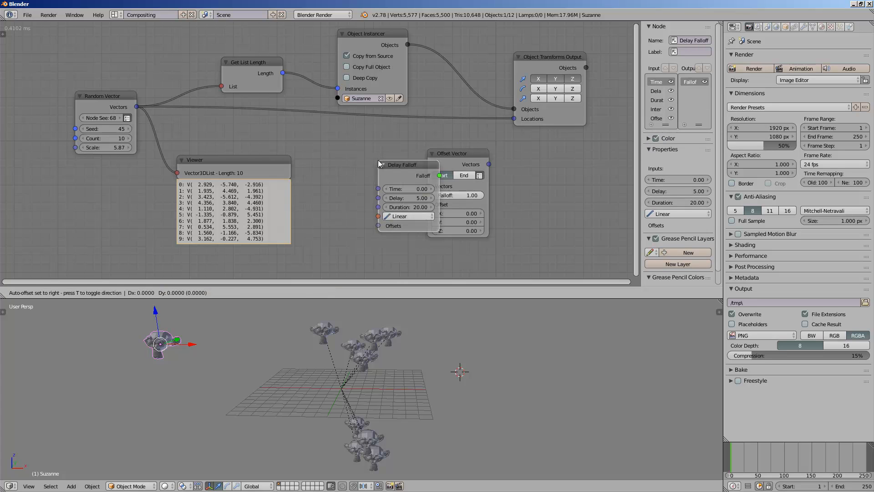
click(327, 171)
middle_drag(327, 171, 342, 120)
middle_drag(302, 212, 302, 246)
drag(368, 164, 368, 200)
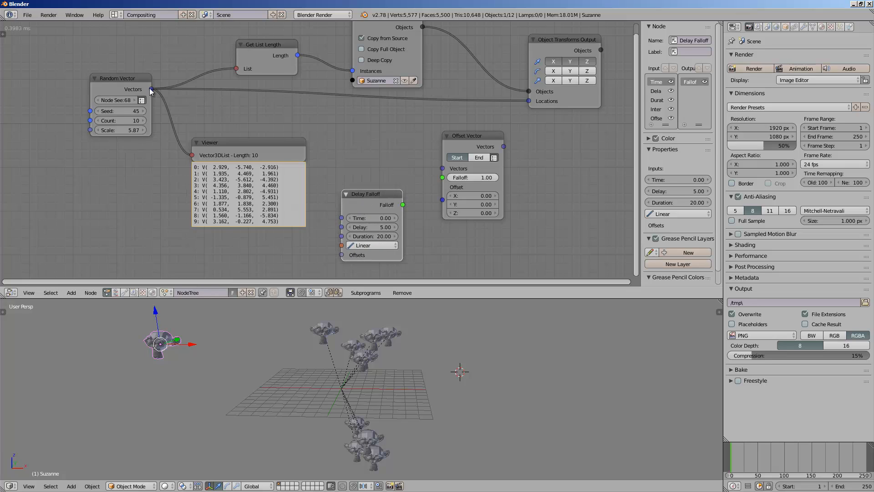
Route the Random Vector's Vectors through the Offset Vector node into the Object Transforms Output's Locations input, and space these nodes apart.
drag(150, 89, 442, 169)
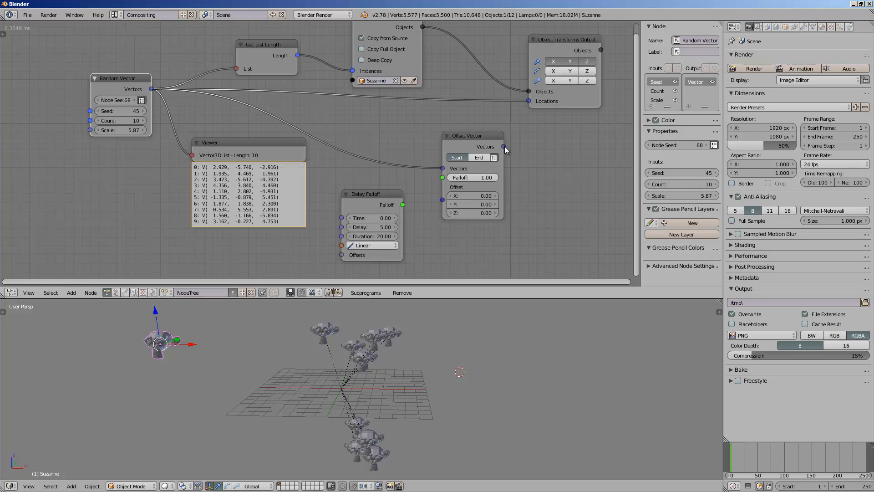
drag(504, 147, 514, 139)
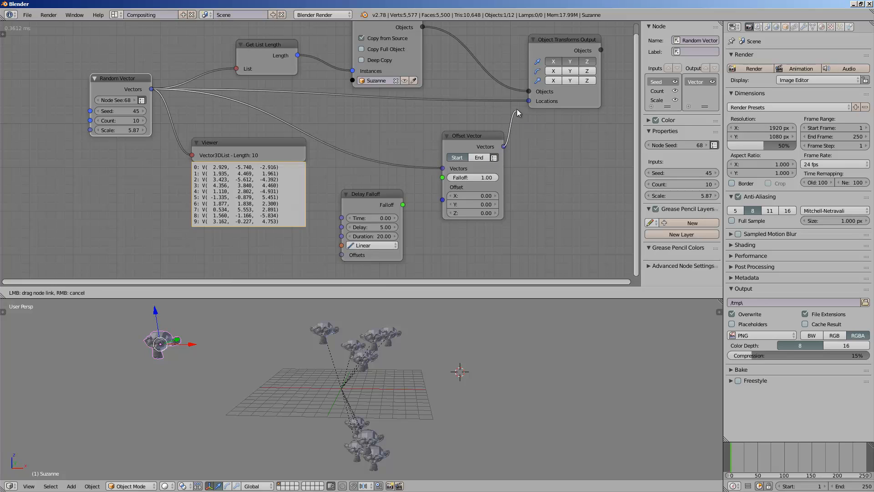
drag(517, 108, 529, 101)
drag(581, 99, 601, 90)
drag(480, 137, 484, 140)
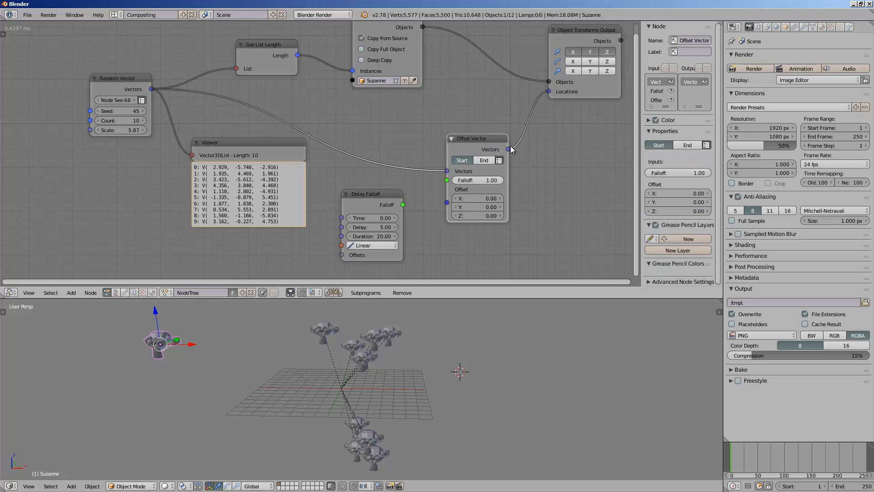
Narrow the node editor's properties sidebar and set the Offset Vector node's X offset to 10.
scroll(509, 149, down, 1)
middle_drag(493, 154, 487, 160)
scroll(487, 160, up, 2)
drag(643, 136, 683, 136)
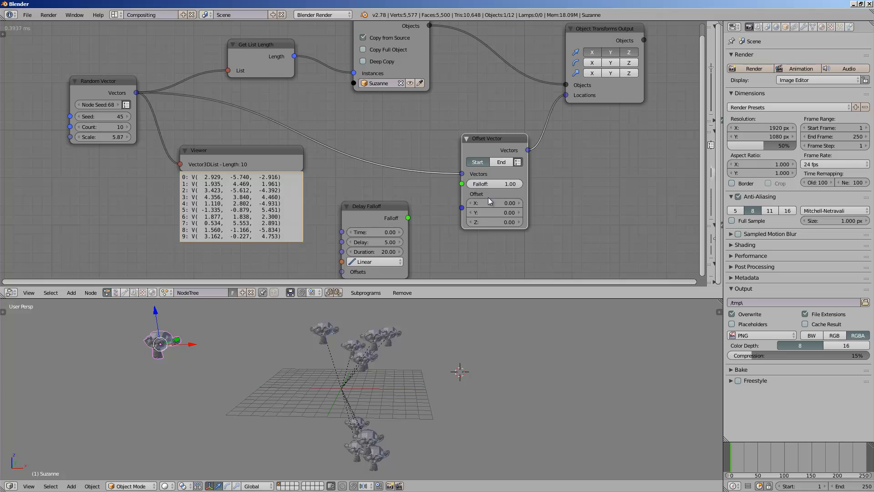
middle_drag(458, 318, 471, 314)
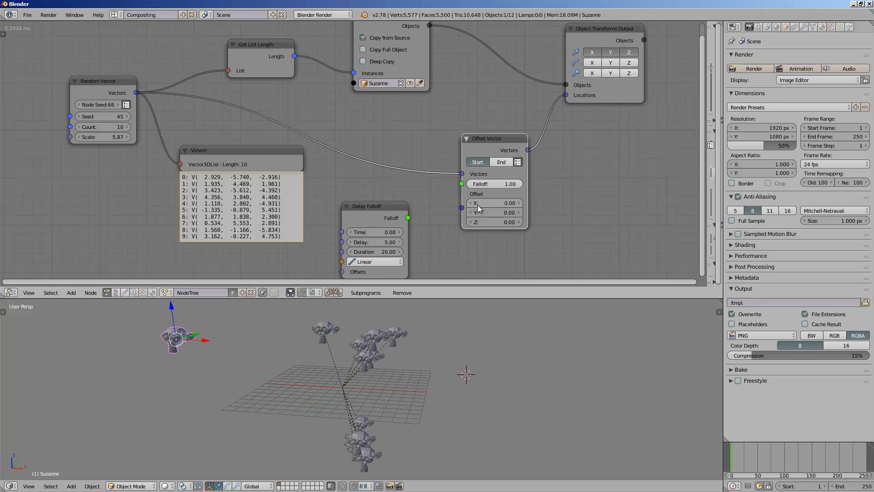
drag(501, 204, 519, 204)
click(498, 205)
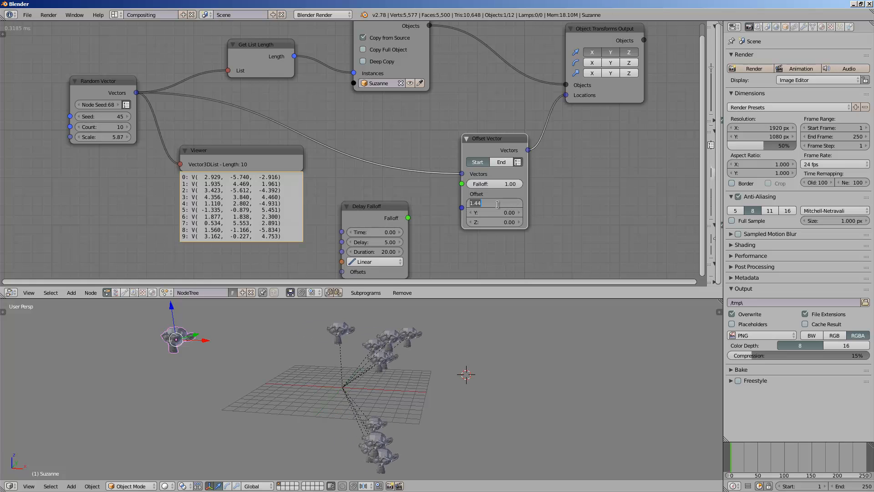
text(10)
key(Return)
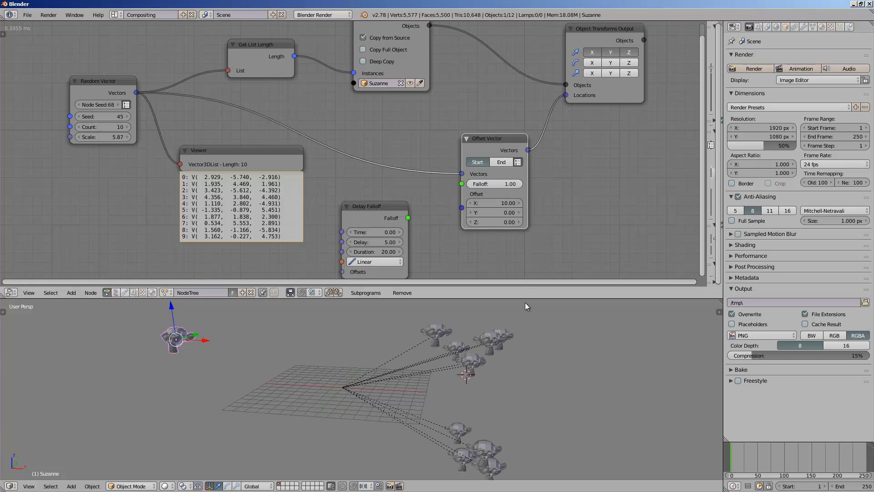
middle_drag(526, 303, 515, 304)
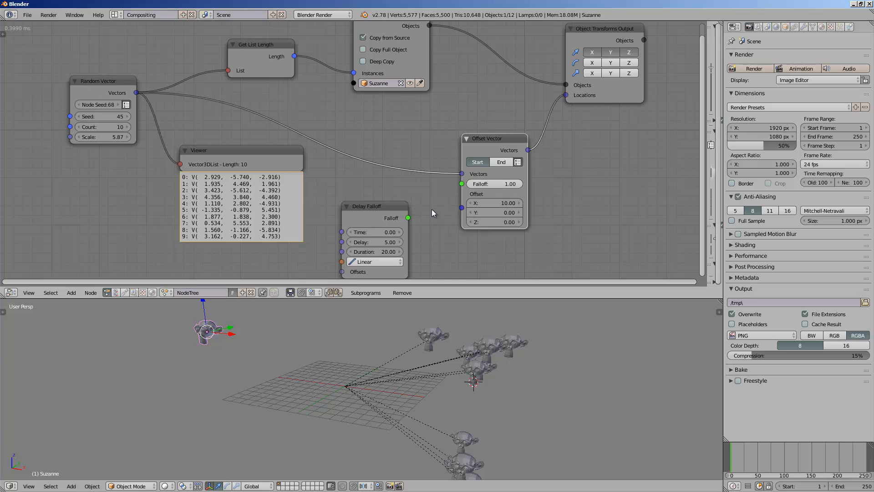
Connect the Delay Falloff node to the Offset Vector's Falloff input and set the falloff's Time to 77.58.
drag(407, 217, 462, 184)
middle_drag(397, 186, 398, 166)
drag(378, 210, 249, 189)
middle_drag(489, 354, 515, 346)
Switch the Offset Vector node repeatedly between Start and End to compare their effect on the copies, finishing on Start.
click(495, 143)
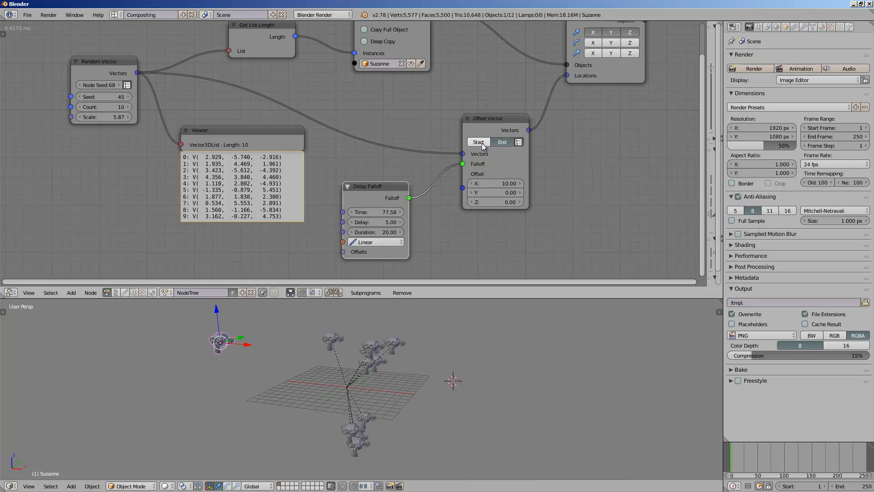
click(482, 143)
click(497, 144)
drag(490, 127, 493, 119)
scroll(490, 132, up, 1)
middle_drag(489, 135, 452, 135)
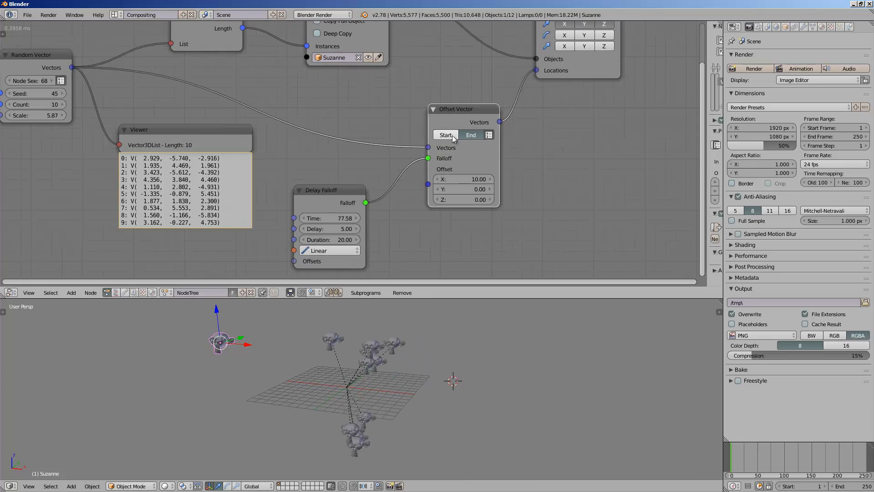
scroll(452, 135, up, 1)
click(453, 134)
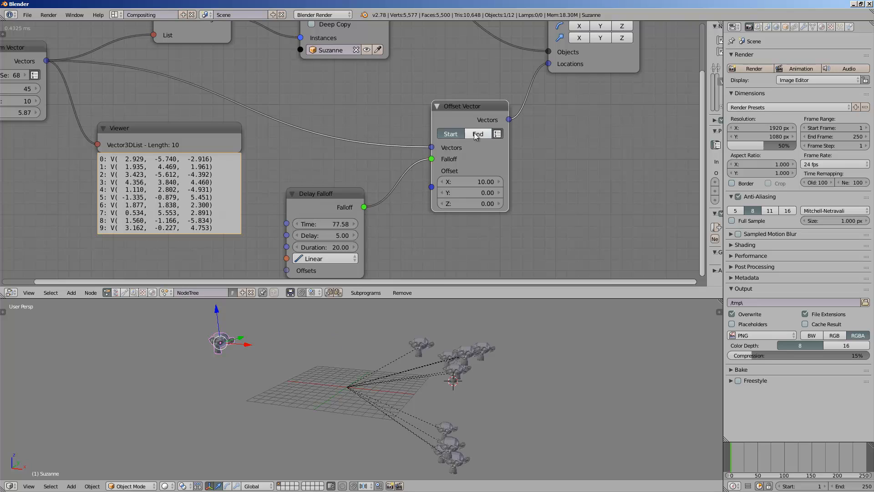
click(474, 133)
click(461, 131)
click(476, 132)
click(460, 131)
click(474, 136)
click(451, 136)
drag(474, 113, 476, 101)
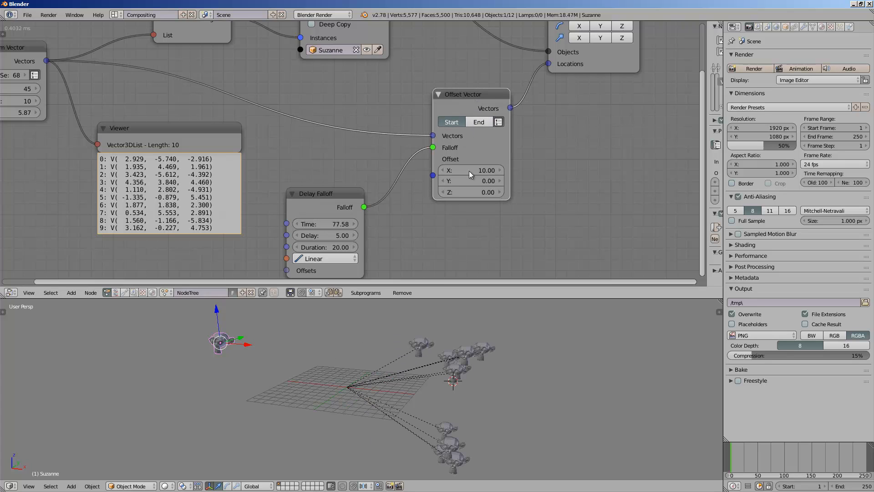
Add a Time Info node to the node tree, below the Viewer node and beside the Delay Falloff node.
scroll(401, 346, down, 2)
middle_drag(327, 223, 364, 175)
ctrl+scroll(238, 215, left, 1)
key(shift+a)
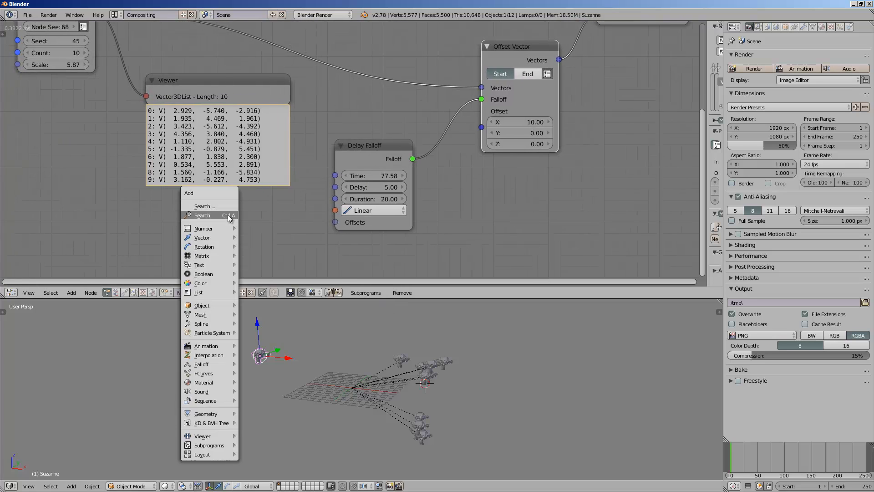
click(231, 213)
text(frame)
key(Return)
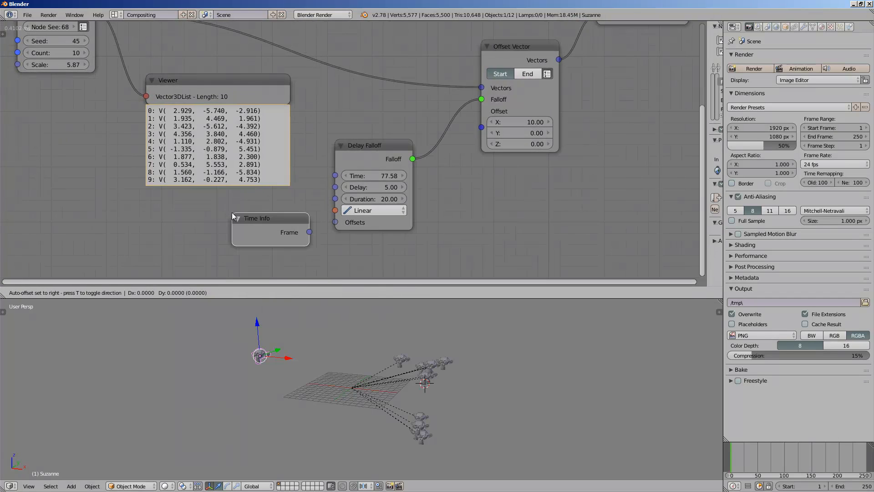
click(192, 210)
Save the project to the Desktop as vector_offset_for_visibility.blend.
key(ctrl+s)
click(173, 49)
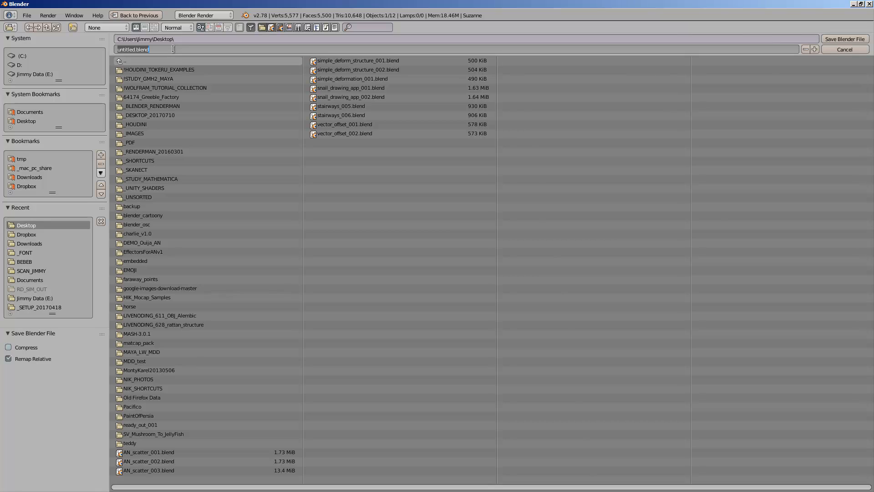
text(vector_offset_for_visibili)
text(ty)
key(Return)
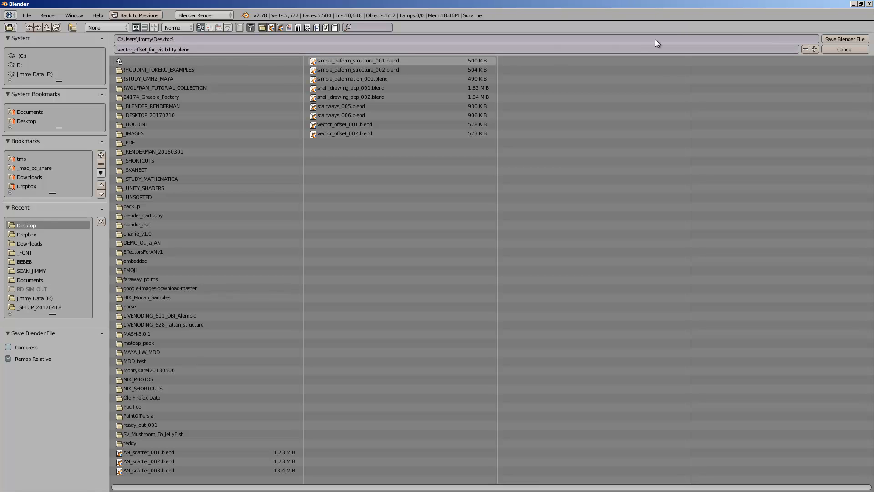
click(827, 40)
Connect the Time Info node's Frame output to the Delay Falloff's Time input and save the file over the existing version.
middle_drag(485, 357, 457, 368)
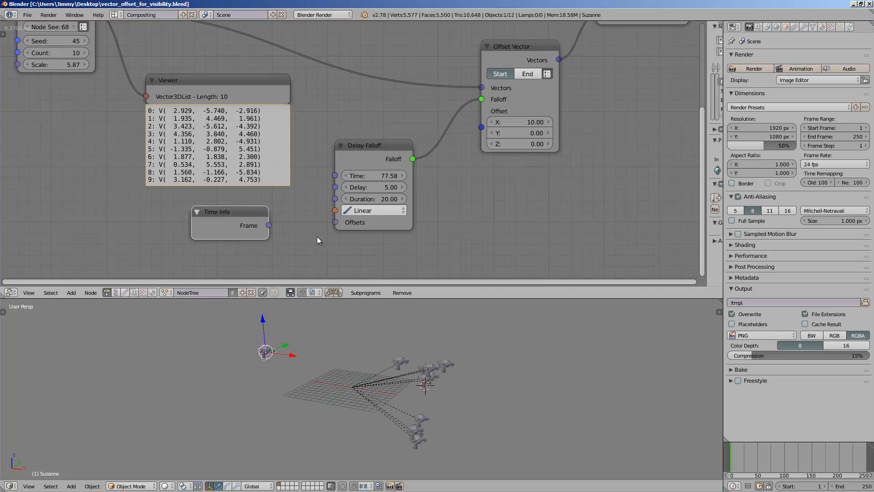
drag(270, 226, 335, 176)
scroll(327, 180, down, 2)
middle_drag(315, 183, 336, 192)
key(ctrl+s)
click(336, 192)
scroll(472, 358, up, 2)
Play the animation and restart it from the beginning several times to examine how the monkey copies offset one by one.
key(alt+a)
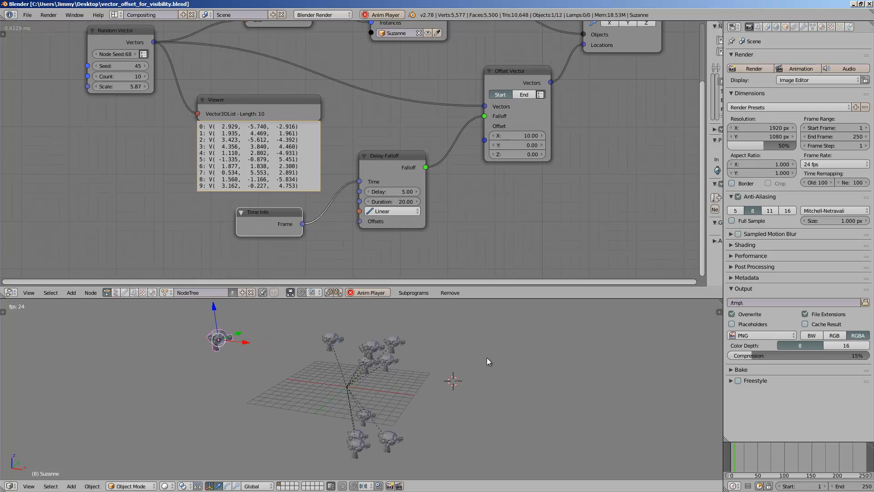
middle_drag(488, 357, 524, 387)
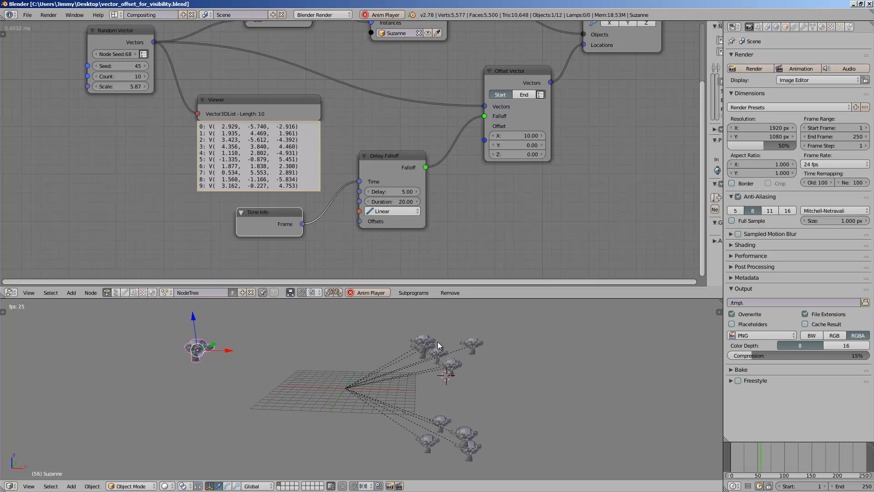
click(732, 457)
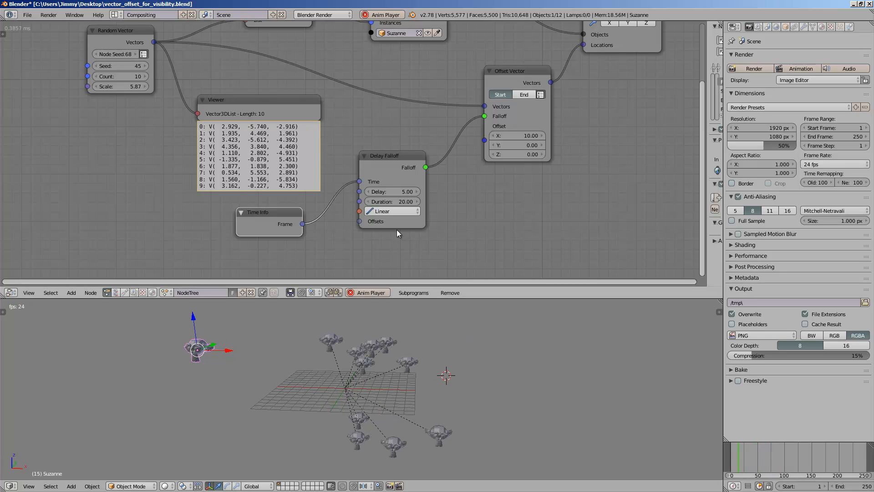
click(729, 455)
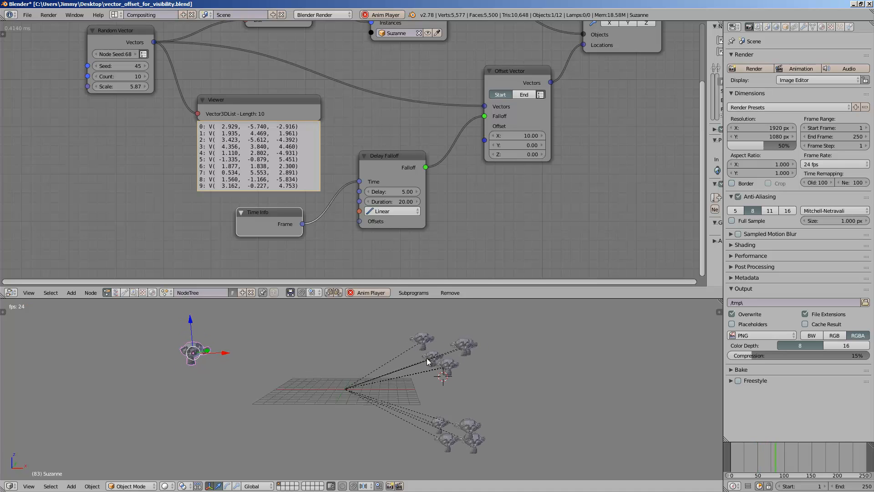
middle_drag(441, 365, 440, 366)
click(730, 452)
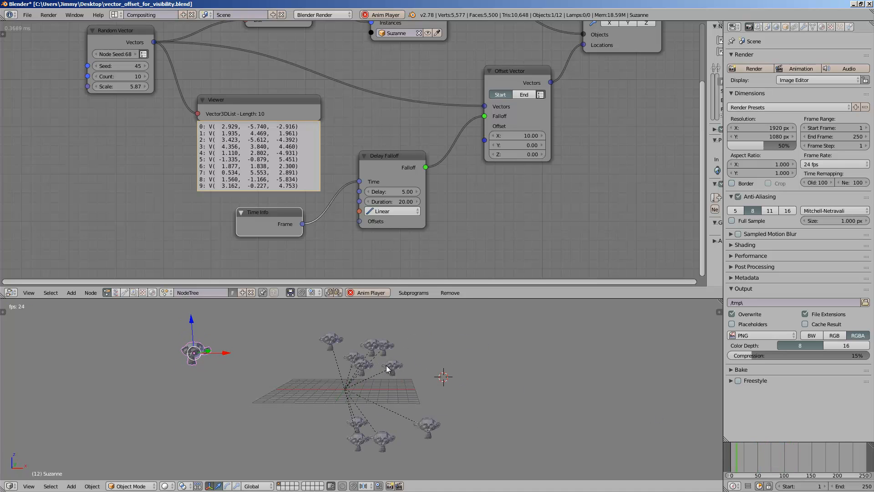
Try an X offset of 15.34 on the Offset Vector node during playback, and return X to 10.
scroll(471, 182, down, 1)
middle_drag(471, 174, 430, 189)
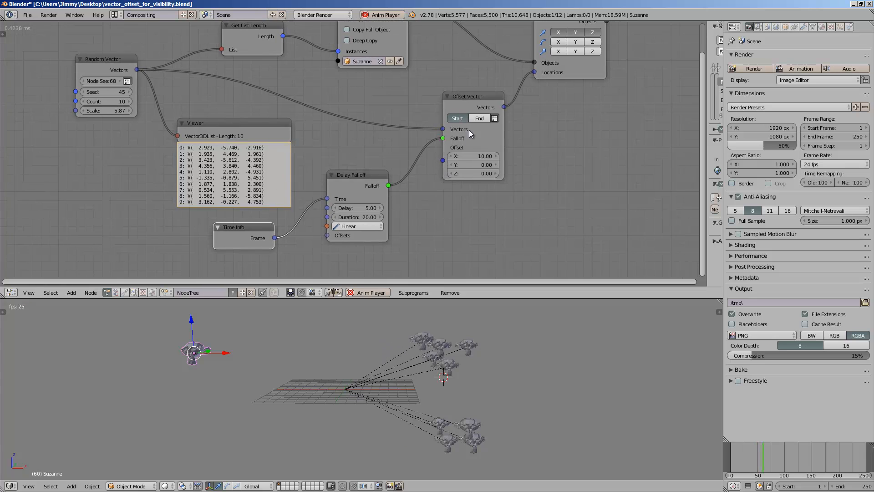
drag(470, 100, 458, 94)
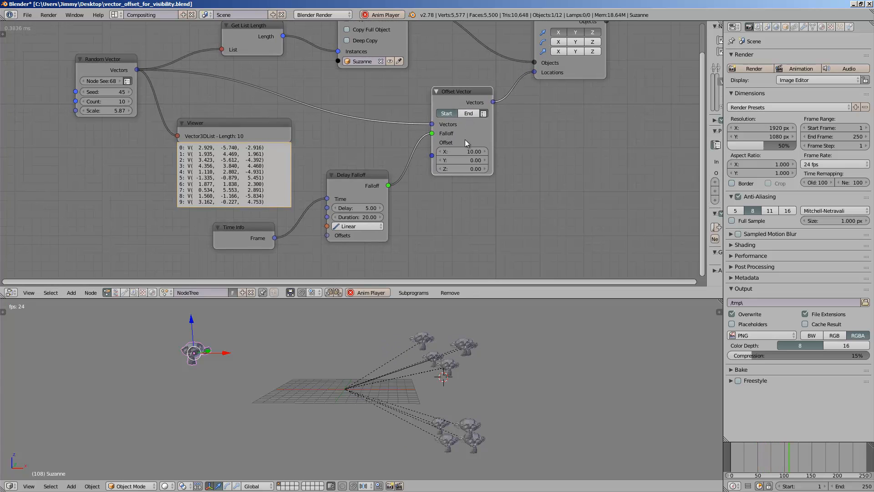
drag(469, 150, 539, 145)
click(746, 446)
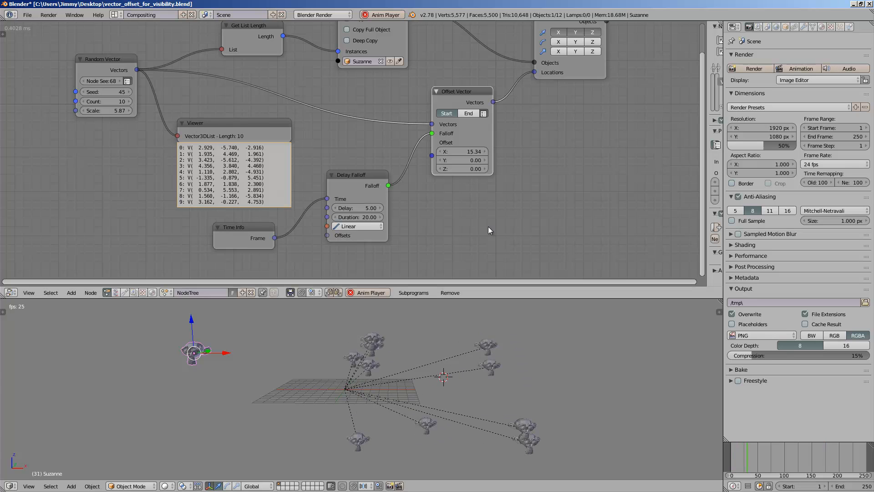
click(463, 152)
text(10)
key(Return)
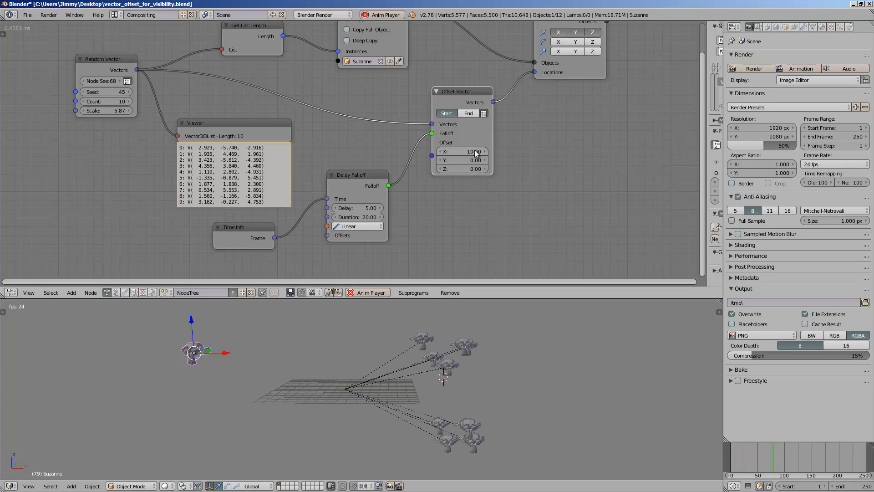
click(728, 454)
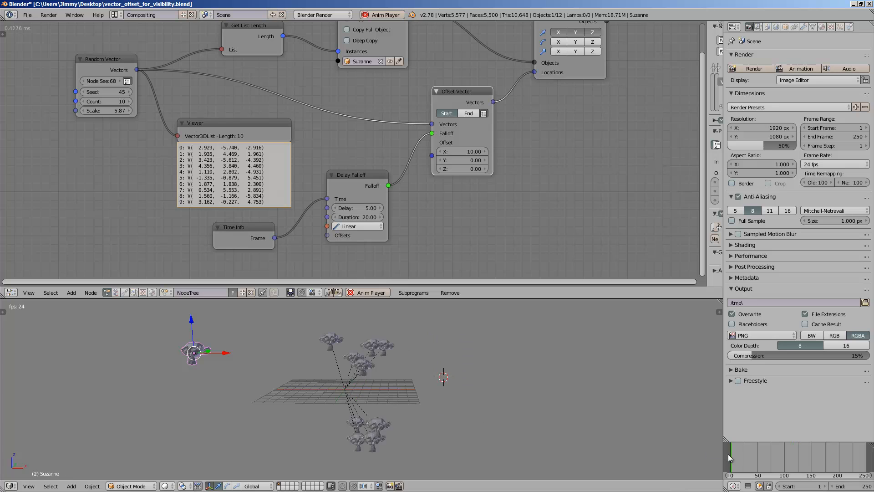
Add a Random Falloff node below the Offset Vector node.
drag(346, 187, 352, 176)
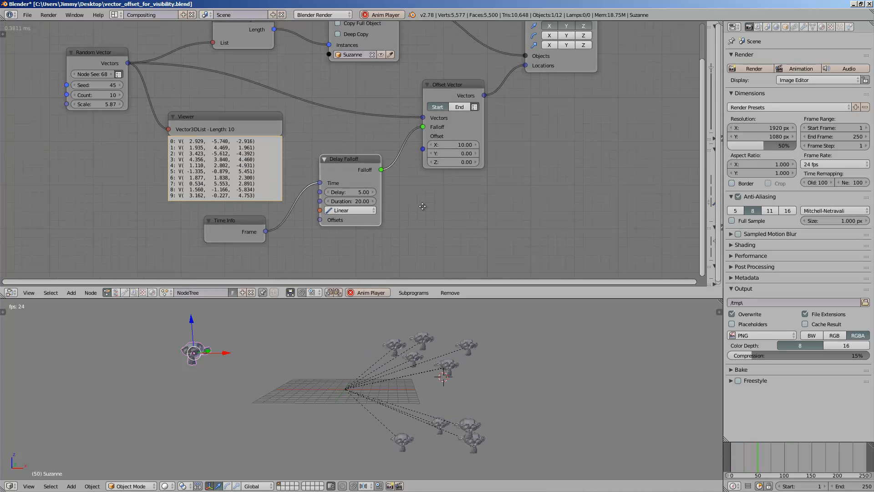
key(shift+a)
mouse_move(429, 232)
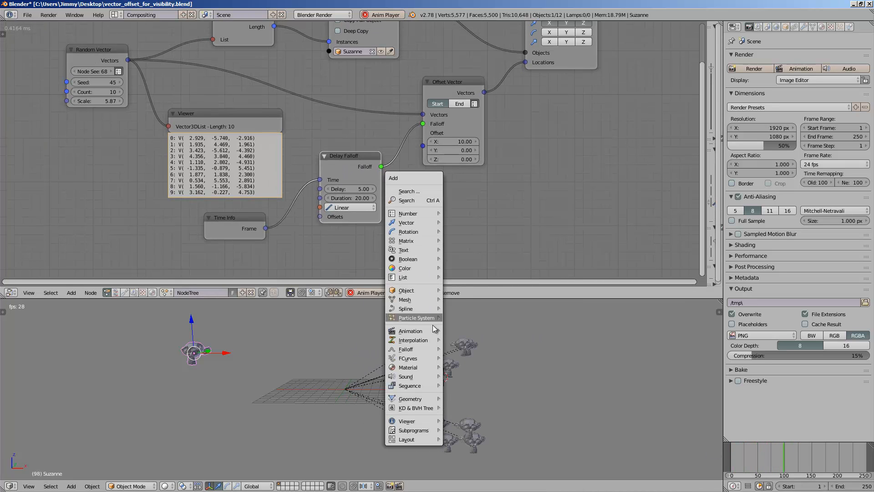
mouse_move(430, 350)
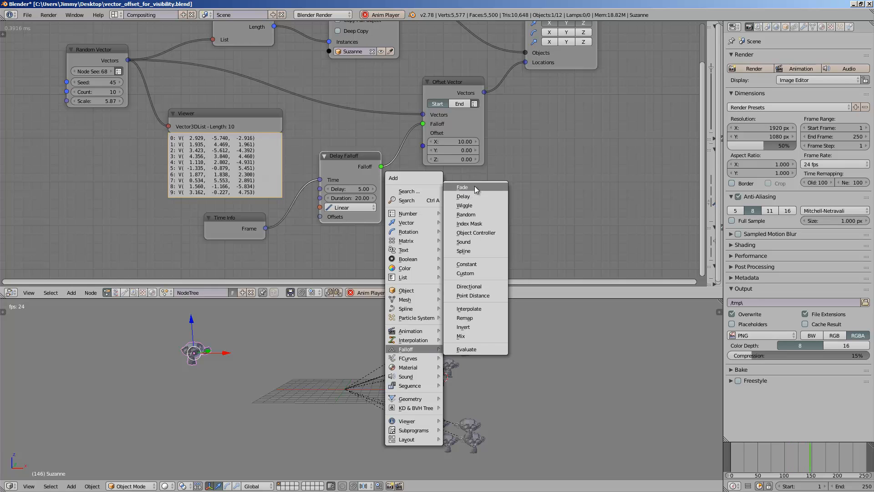
click(470, 217)
click(423, 196)
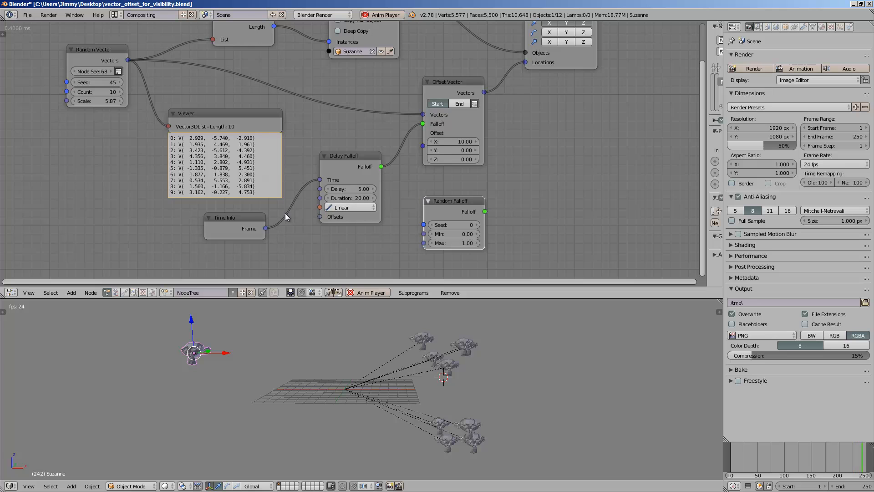
Connect the Random Falloff to the Offset Vector's Falloff input and set its Seed to 34.
drag(254, 223, 243, 229)
drag(485, 211, 423, 124)
drag(454, 221, 471, 219)
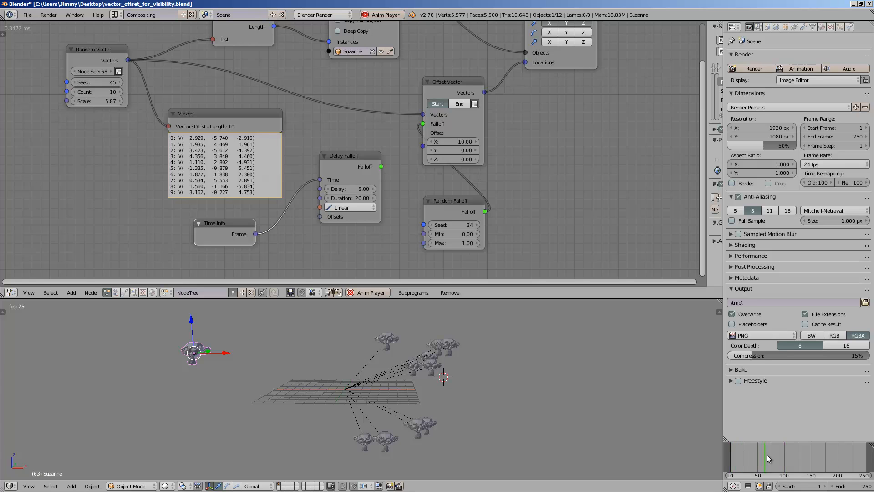
Test the random falloff during playback with the Offset Vector node switched to End and the Random Falloff's Seed set to 66.
drag(425, 208, 428, 204)
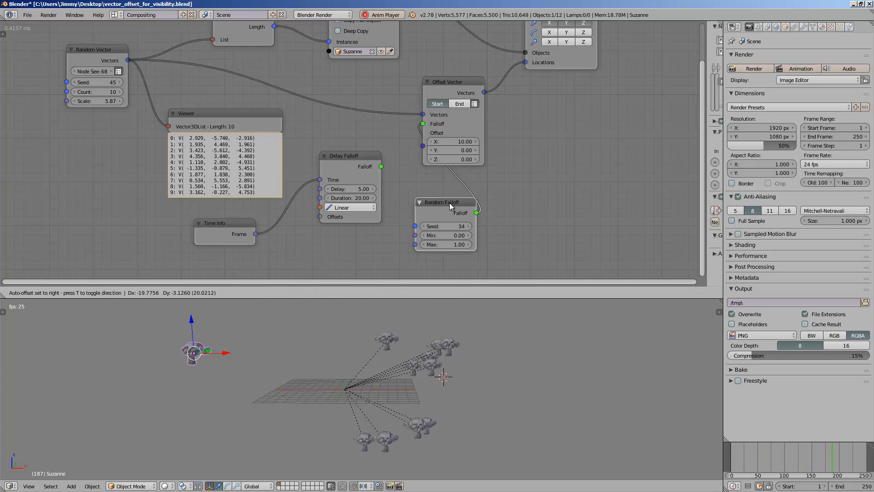
drag(643, 239, 644, 239)
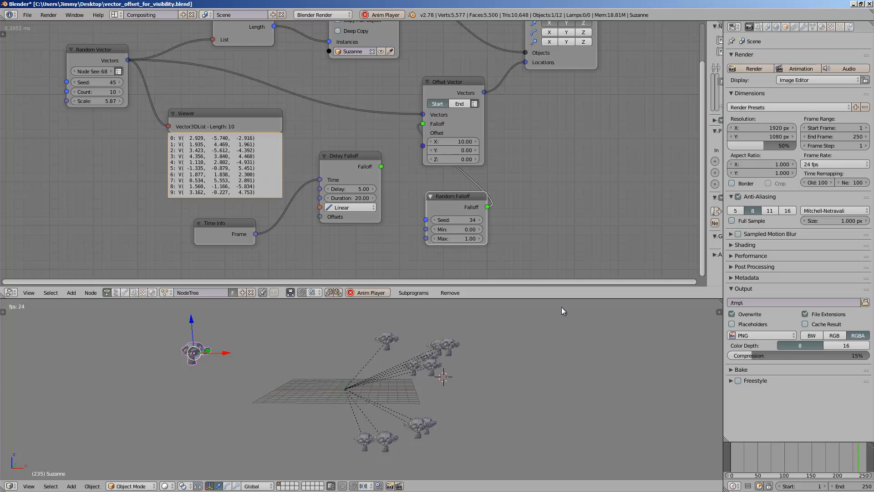
click(738, 458)
drag(456, 199, 434, 211)
click(460, 105)
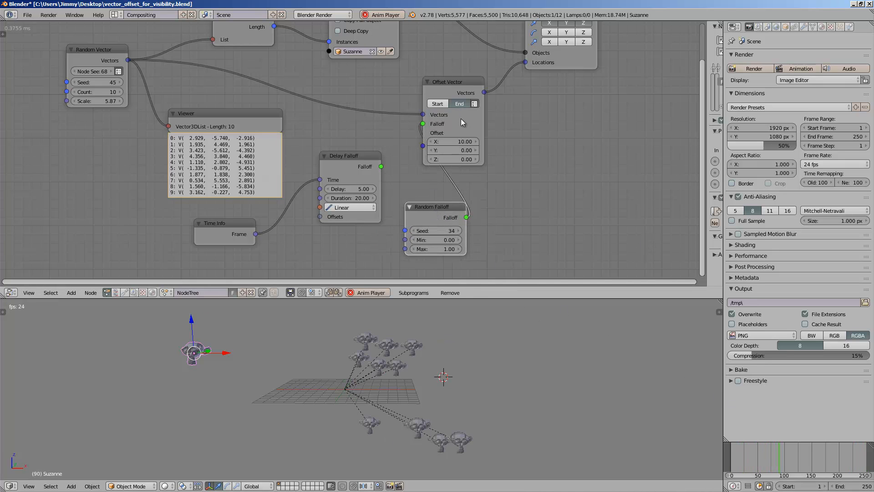
drag(743, 453, 767, 456)
drag(424, 225, 441, 209)
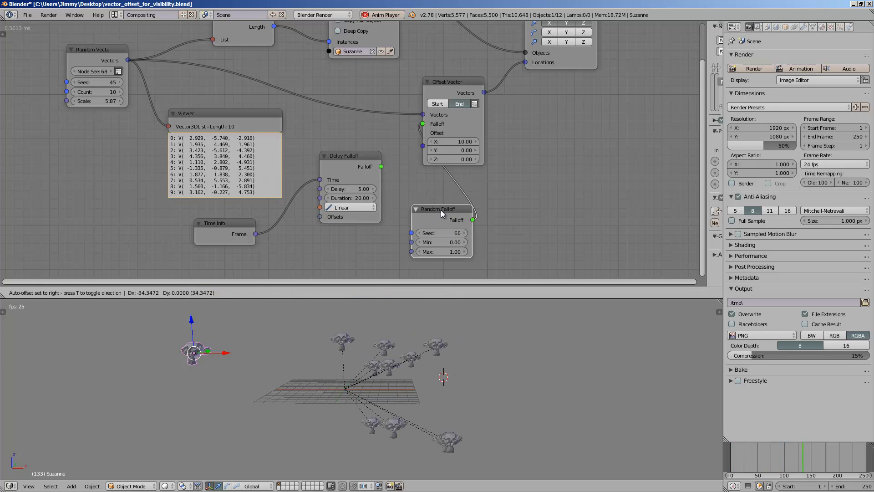
Delete the Random Falloff node, reconnect the Delay Falloff to the Offset Vector's Falloff input, and replay the animation.
key(x)
mouse_move(382, 166)
mouse_down()
mouse_move(424, 124)
mouse_move(373, 160)
mouse_up()
click(734, 453)
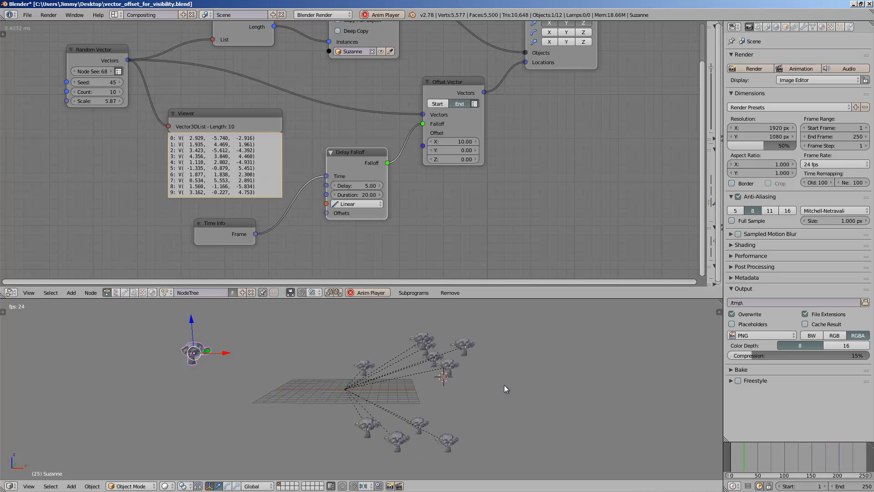
click(734, 457)
Switch the Offset Vector node to Start, replay the animation from the beginning, and save the file.
click(437, 103)
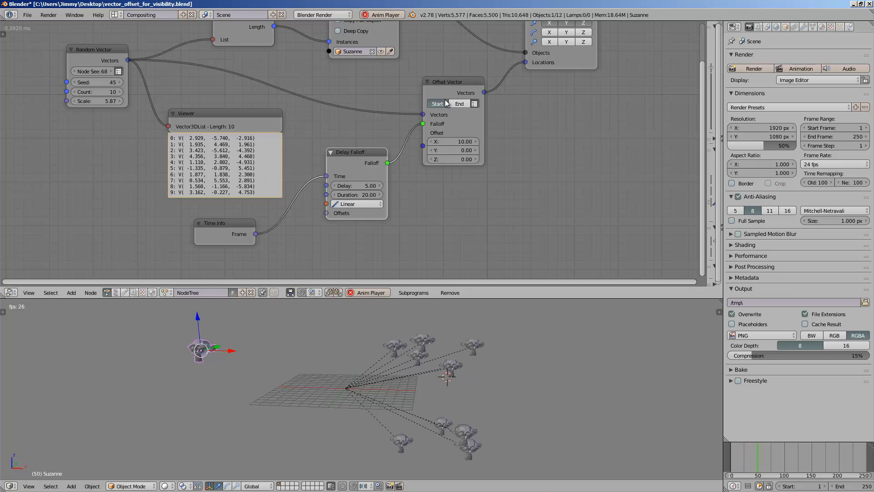
click(731, 451)
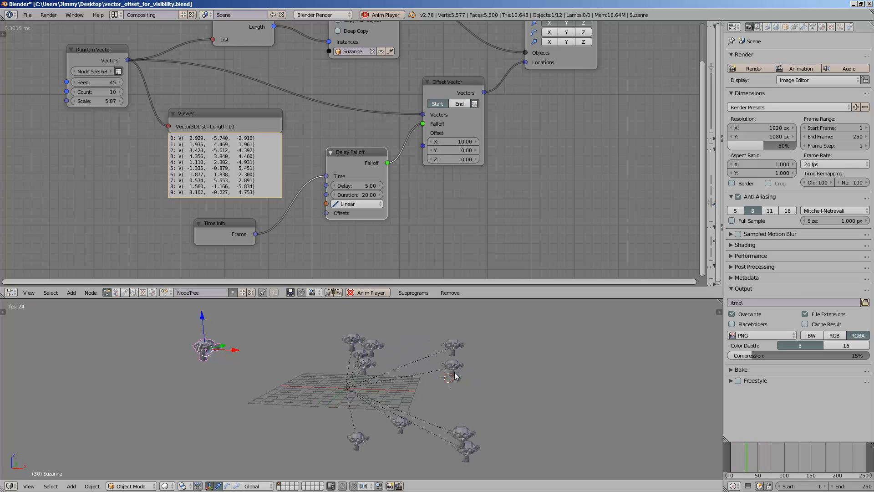
key(ctrl+s)
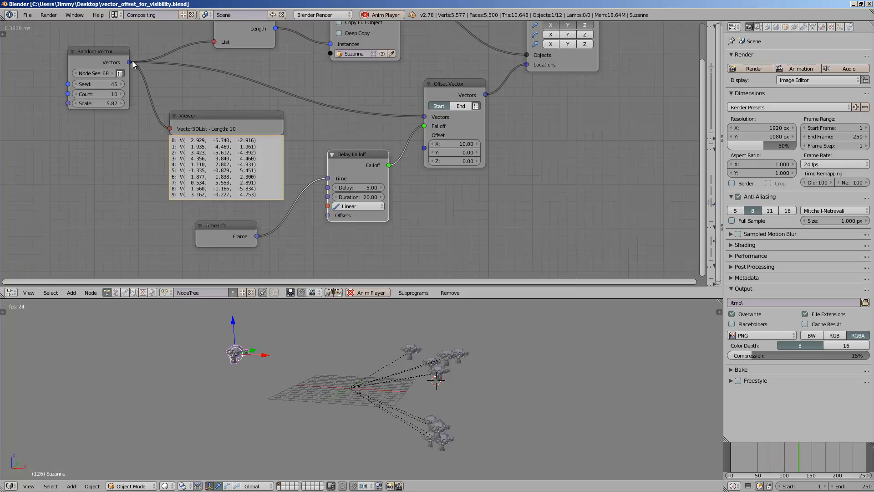
Connect the Random Vector's Vectors output to the Offset Vector's Offset input and replay the animation from the beginning.
drag(131, 61, 354, 114)
scroll(410, 131, up, 2)
middle_drag(410, 131, 409, 163)
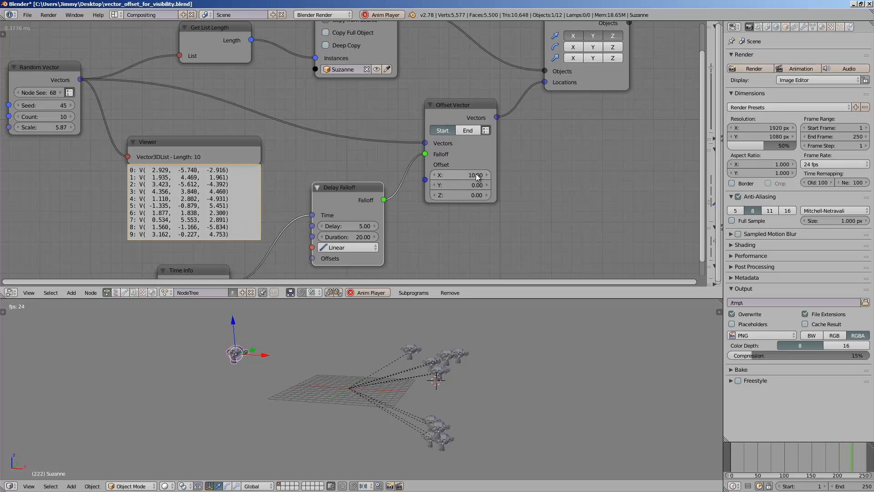
scroll(246, 128, down, 2)
middle_drag(241, 128, 268, 121)
drag(153, 87, 441, 169)
click(732, 454)
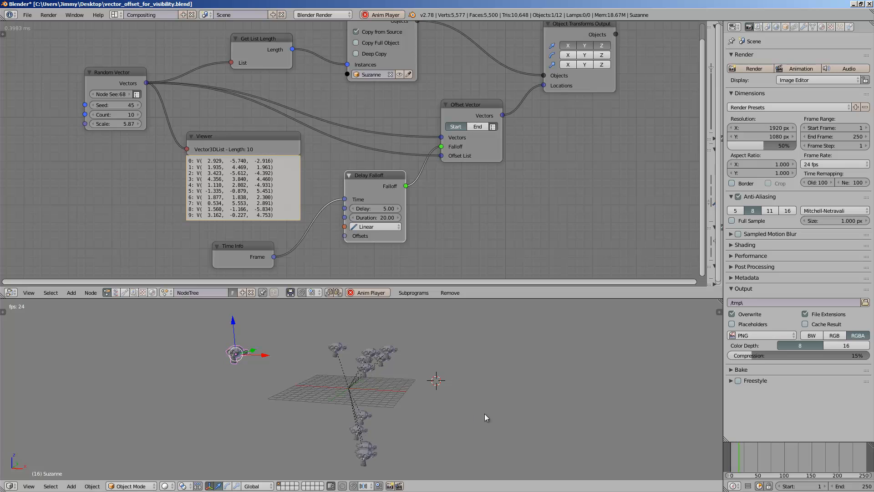
middle_drag(341, 338, 349, 335)
middle_drag(381, 374, 400, 376)
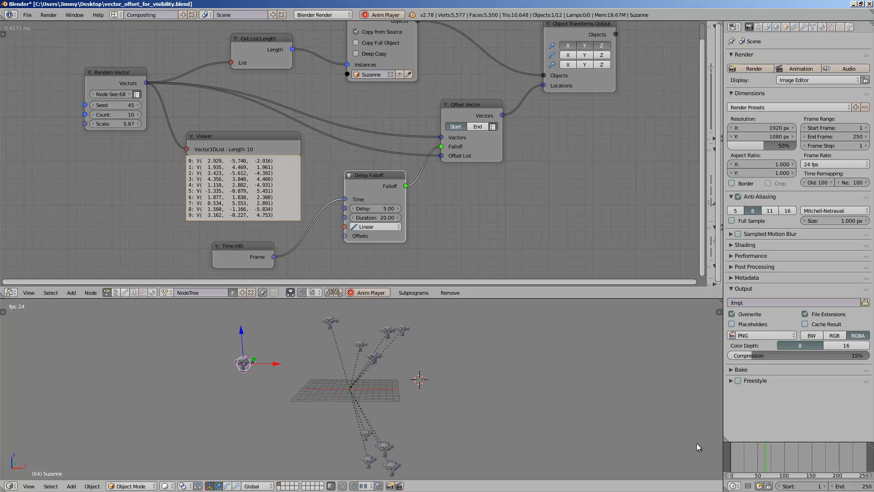
click(726, 455)
Duplicate the Random Vector node with Node Seed 167, link its Vectors to the Offset Vector's Offset List input, and replay the animation.
drag(127, 80, 76, 72)
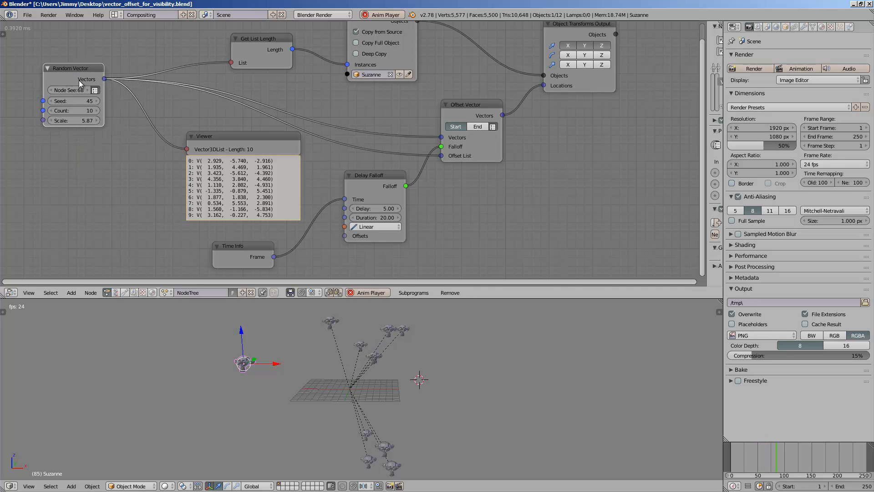
key(shift+d)
click(80, 181)
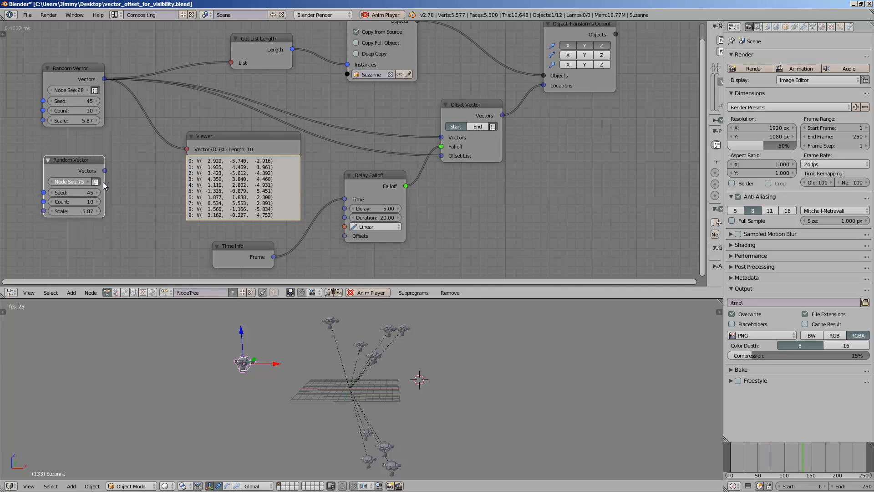
drag(104, 171, 445, 157)
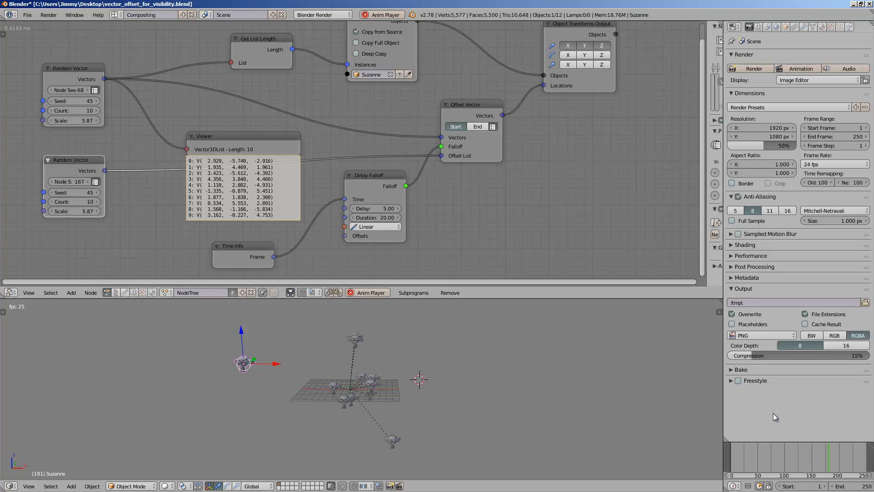
click(727, 471)
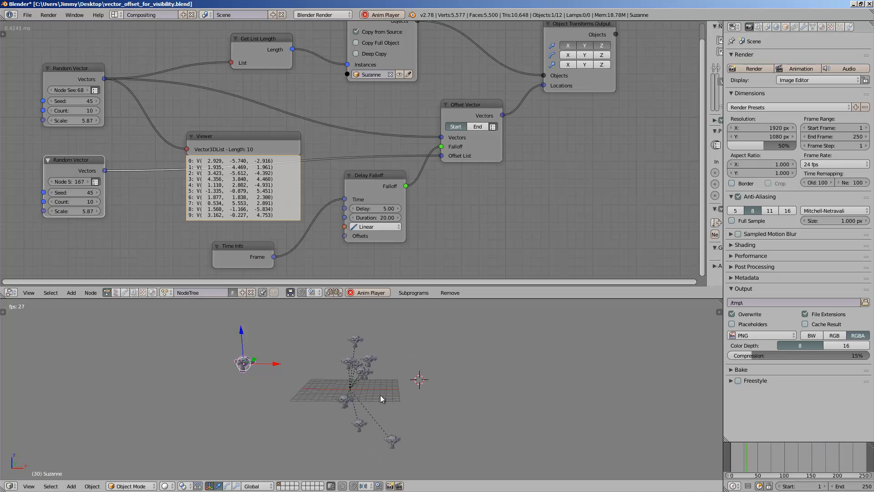
Set the Delay Falloff node's interpolation to Elastic and replay the animation from the beginning.
click(731, 455)
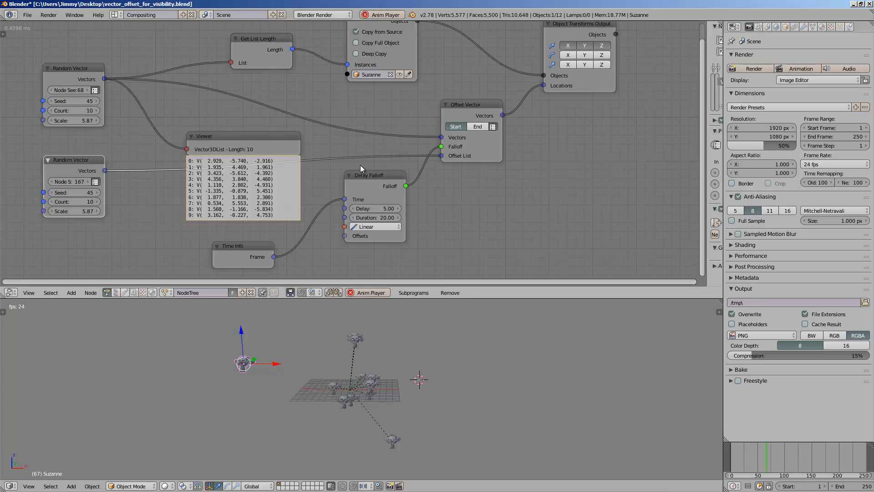
middle_drag(360, 166, 358, 161)
click(363, 220)
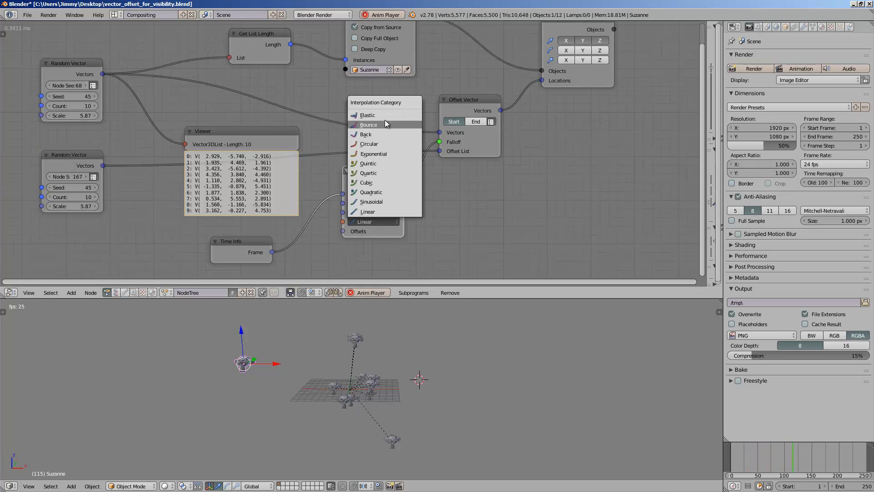
click(384, 118)
click(735, 454)
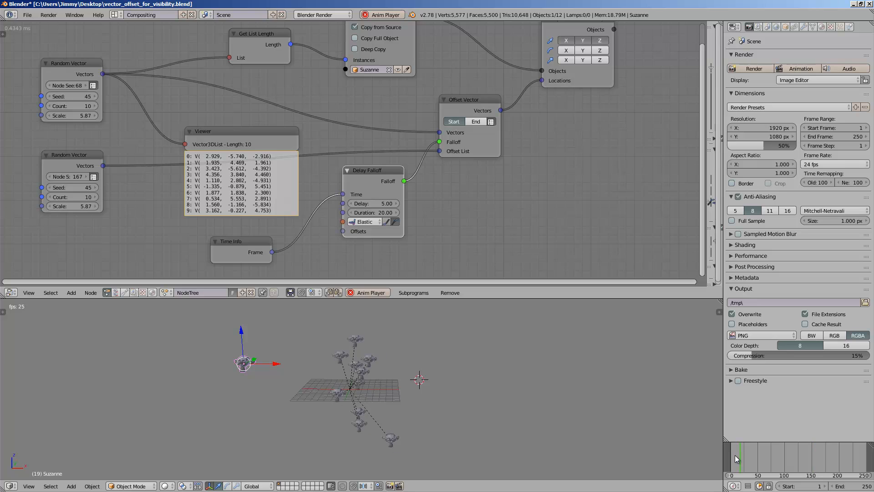
Switch the Delay Falloff node's interpolation to Back and replay the animation from the beginning.
click(364, 221)
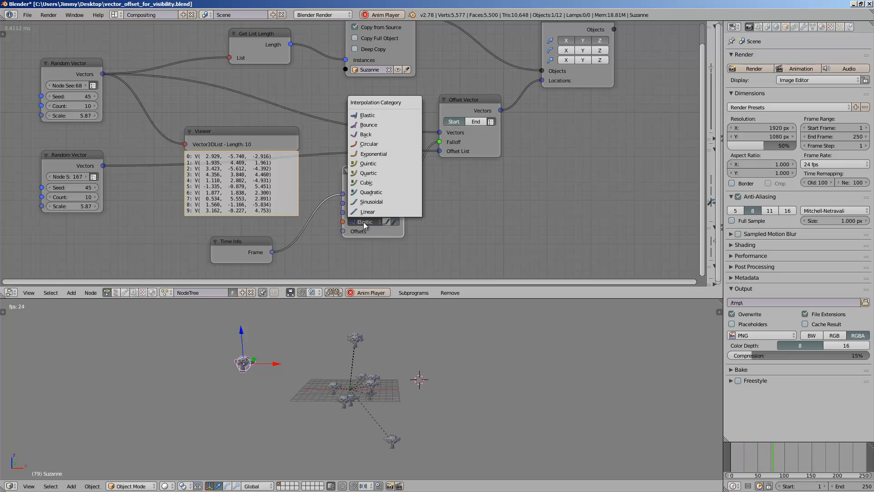
click(376, 134)
click(732, 453)
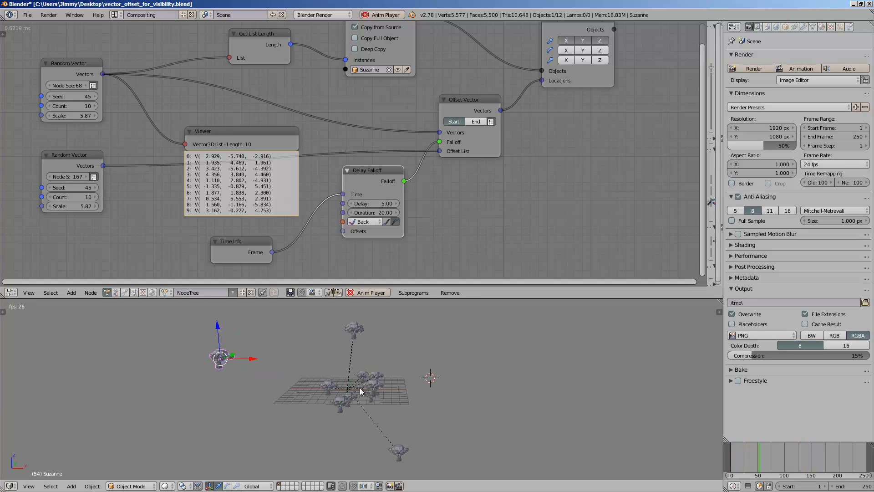
middle_drag(349, 405, 375, 400)
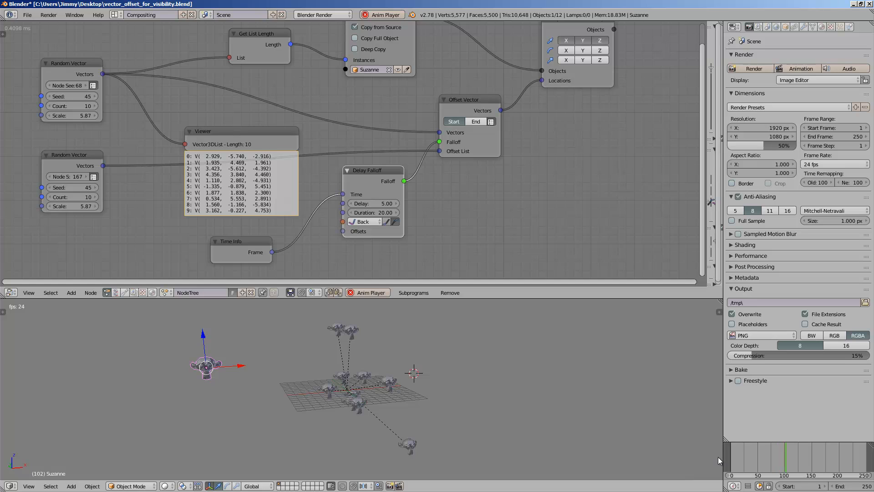
click(730, 458)
Set the Count of both Random Vector nodes to 100 and replay the animation from the beginning.
middle_drag(113, 159, 132, 184)
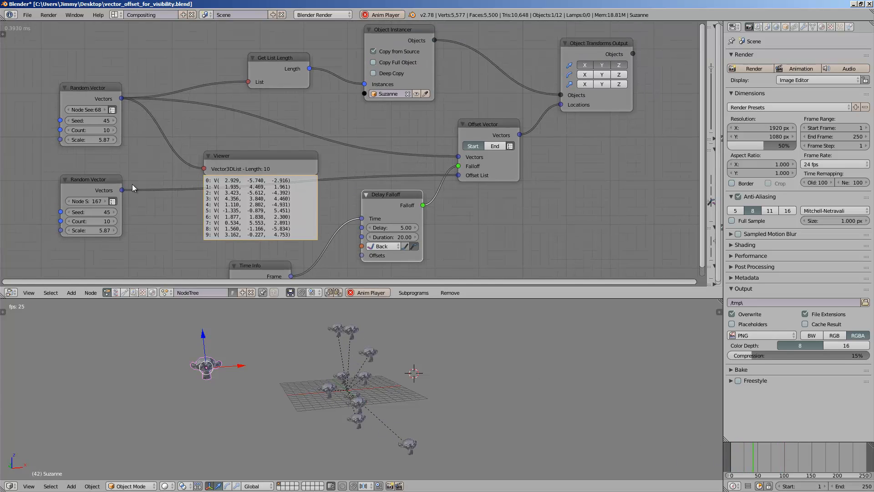
click(90, 217)
click(79, 131)
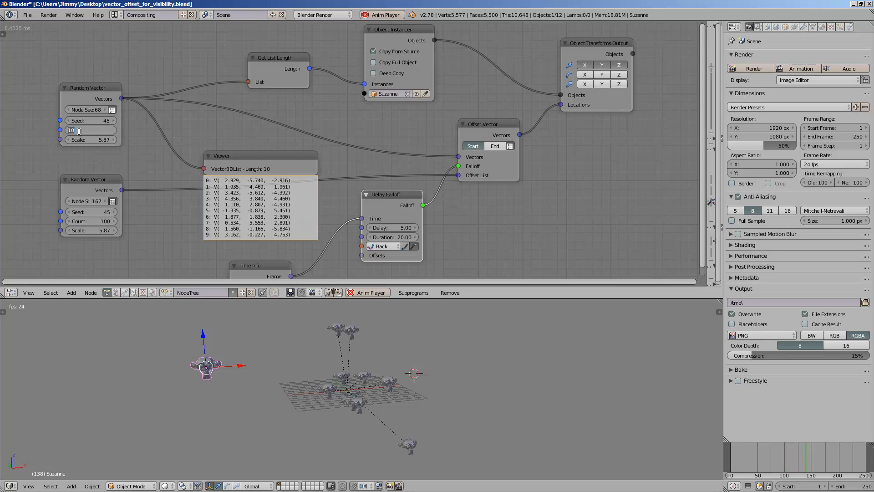
key(Return)
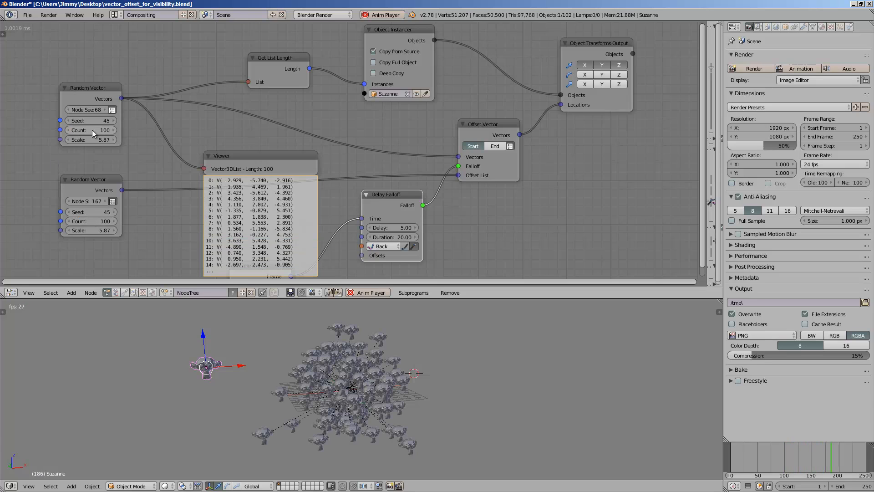
click(732, 469)
middle_drag(476, 415, 451, 411)
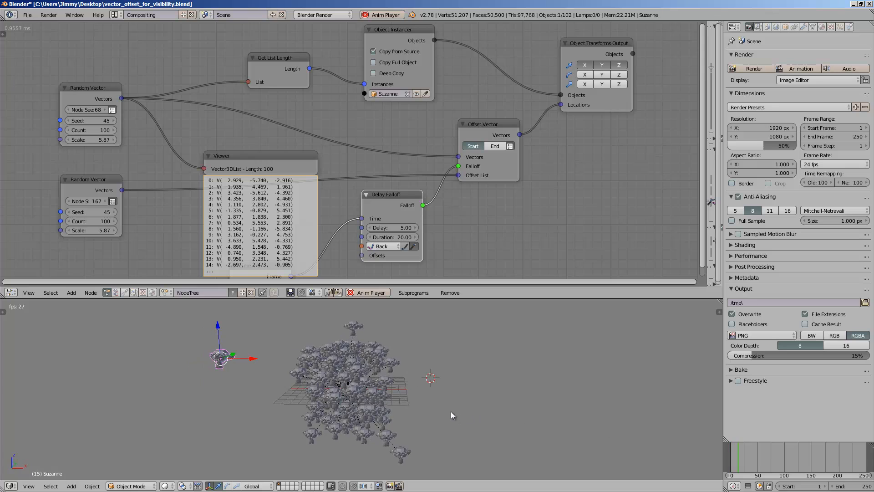
middle_drag(368, 390, 319, 383)
scroll(373, 373, up, 3)
middle_drag(372, 374, 406, 377)
scroll(392, 378, down, 2)
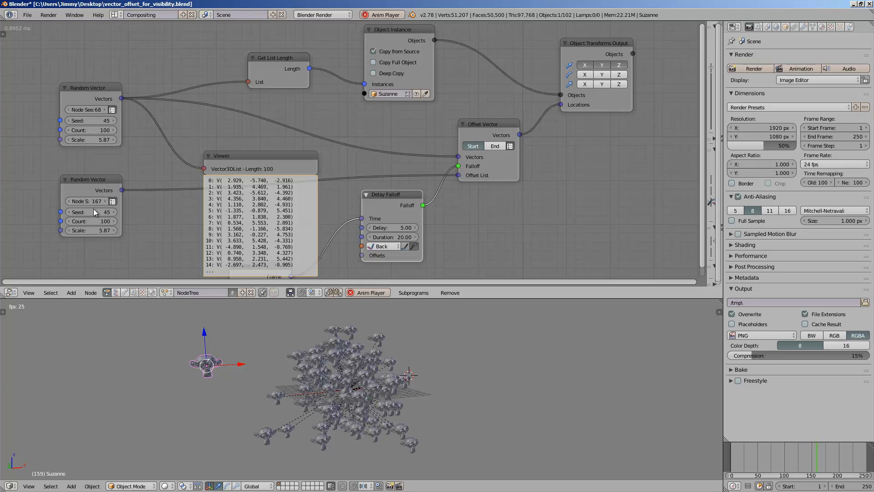
Set the Count of both Random Vector nodes back to 10.
click(90, 220)
text(100)
key(Return)
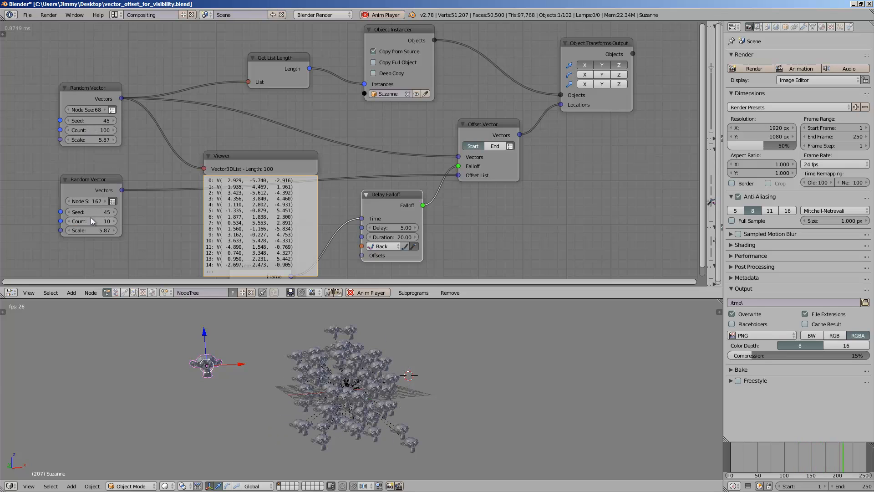
click(99, 132)
text(100)
key(Return)
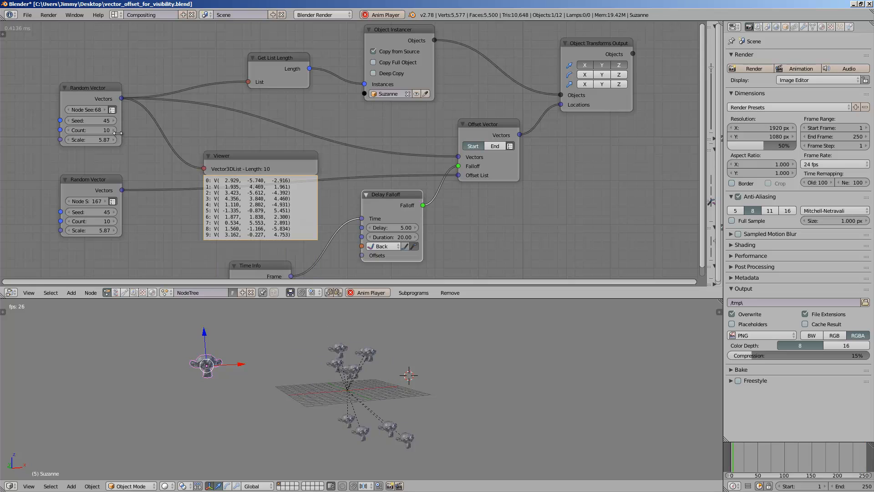
Stop the animation playback at the first frame and save the file.
middle_drag(437, 378, 393, 362)
key(Escape)
key(ctrl+s)
click(473, 373)
Search for "visib" and add an Object Visibility Output node beside the Object Transforms Output node.
scroll(472, 374, up, 2)
middle_drag(496, 197, 424, 181)
scroll(413, 205, down, 1)
key(shift+a)
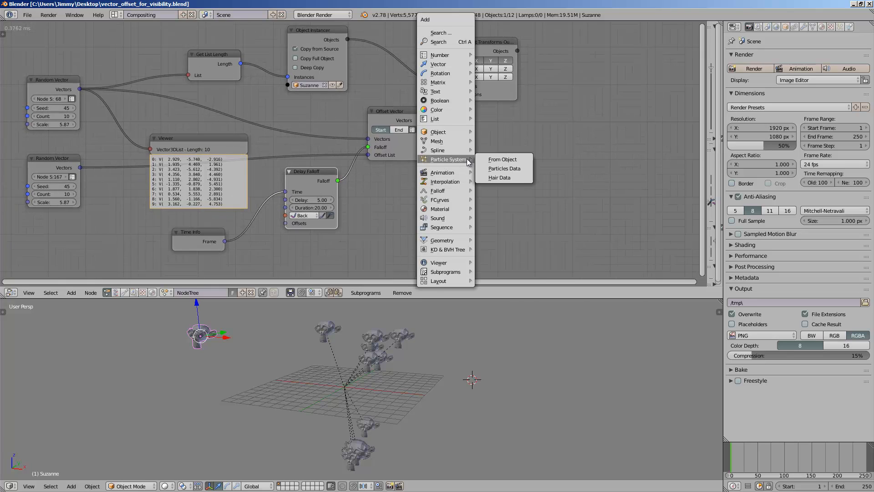
click(447, 40)
text(viri)
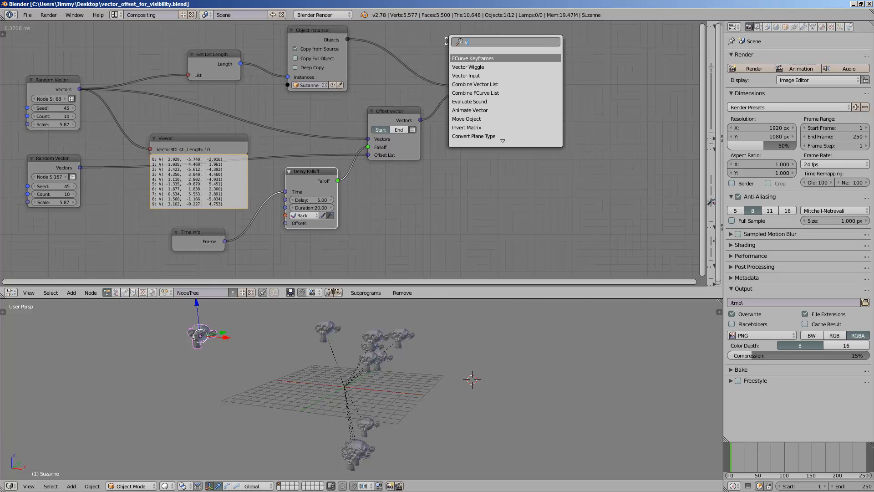
key(BackSpace)
key(BackSpace)
text(sib)
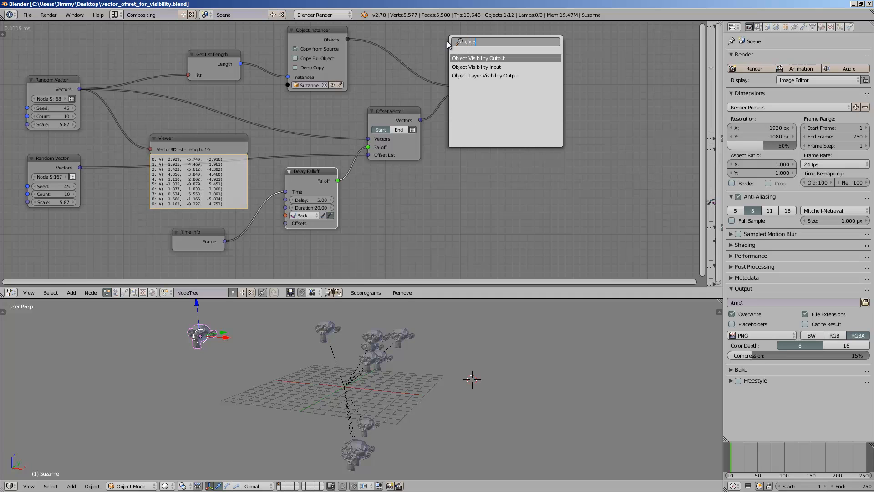
key(Return)
click(575, 64)
Link the Object Transforms Output's Objects output to the Object Visibility Output's Objects input.
drag(519, 51, 630, 137)
middle_drag(594, 140, 593, 141)
drag(631, 149, 615, 147)
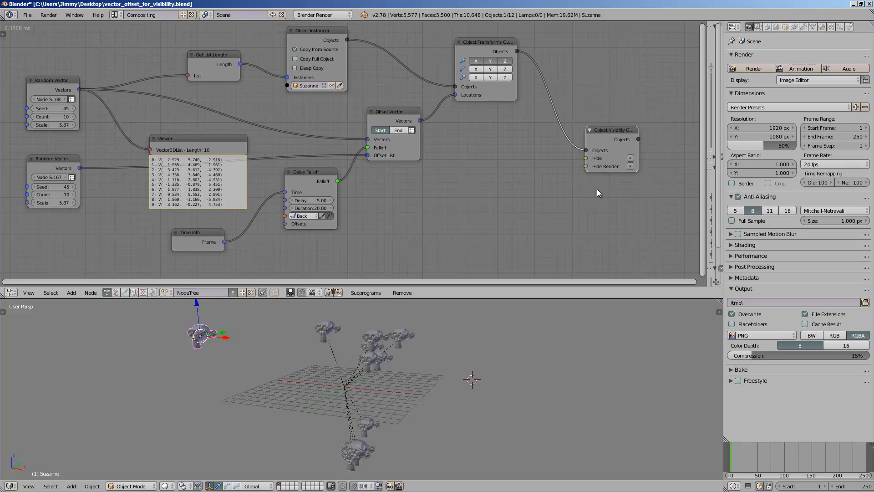
Enable the Hide and Hide Render properties on the Object Visibility Output node and save the file.
click(632, 158)
click(631, 166)
drag(611, 160, 602, 172)
middle_drag(552, 161, 534, 154)
key(ctrl+s)
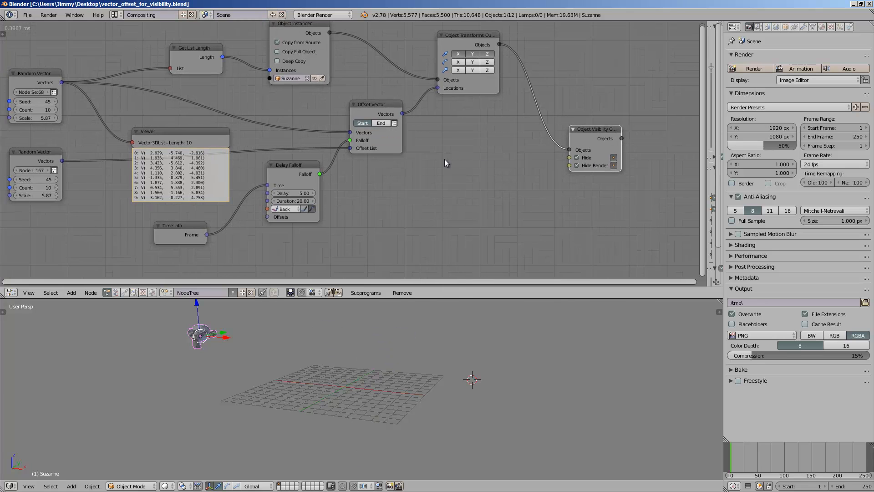
key(ctrl+a)
text(offse)
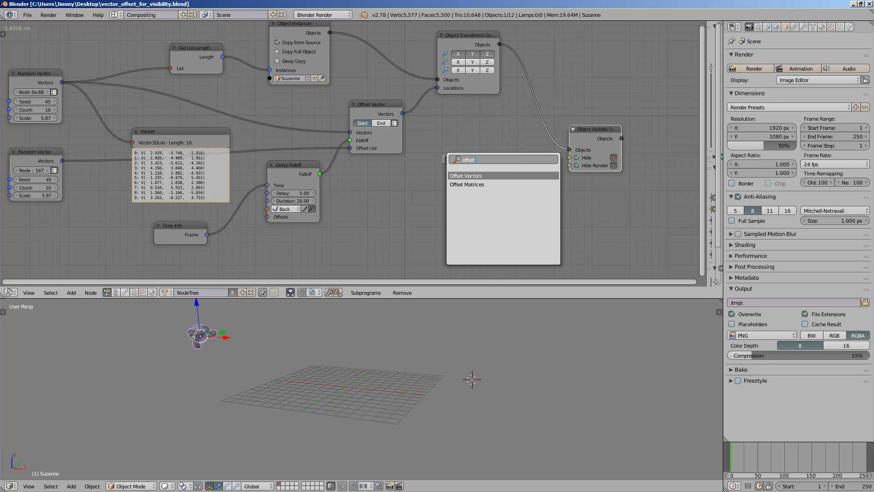
key(Down)
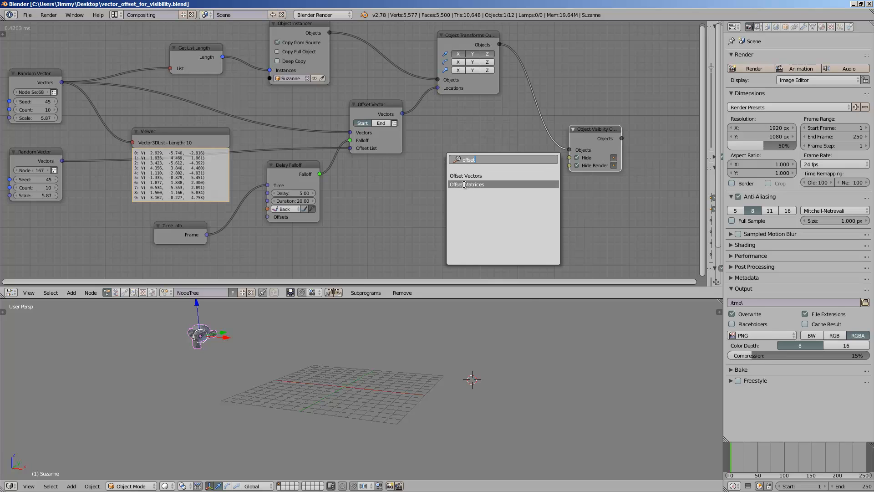
key(Escape)
Move the Viewer node below the Offset Vector node and save the file.
middle_drag(401, 203, 432, 200)
drag(203, 124, 458, 202)
middle_drag(277, 168, 306, 163)
key(ctrl+s)
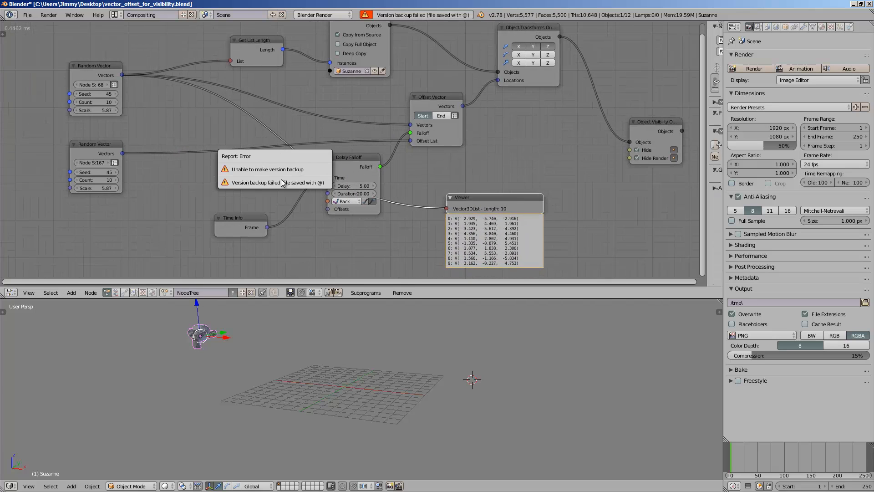
Delete the Random Vector node with Node Seed 68.
scroll(211, 126, down, 2)
middle_drag(216, 141, 226, 160)
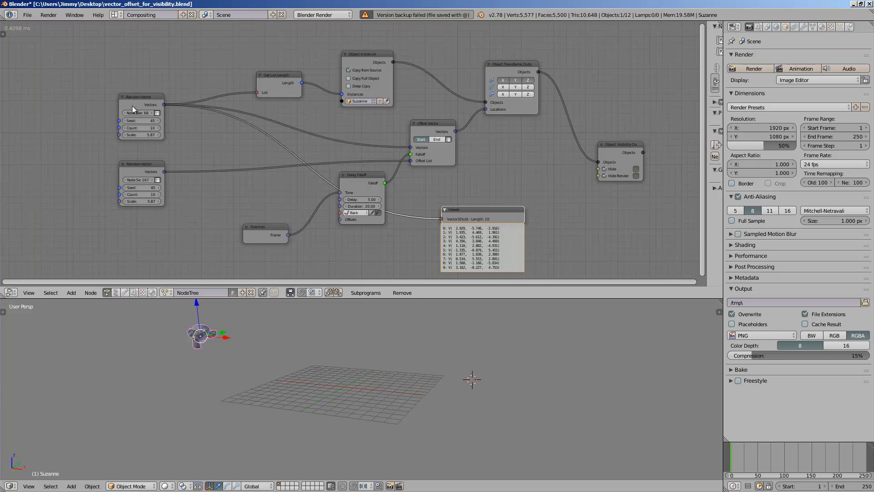
drag(141, 104, 119, 107)
scroll(118, 106, up, 2)
middle_drag(109, 108, 121, 110)
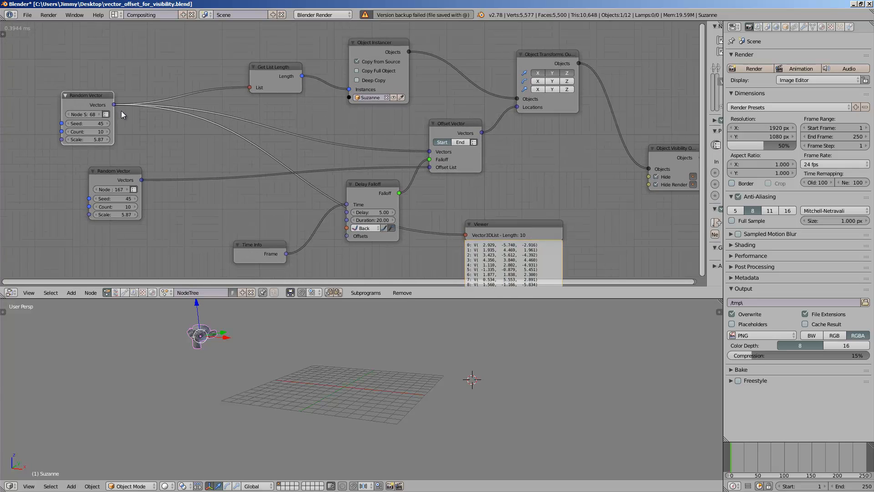
drag(93, 98, 147, 100)
key(x)
Add a Line Mesh node and link its Vertices to the Get List Length's List and the Offset Vector's Vectors inputs.
key(shift+a)
click(154, 100)
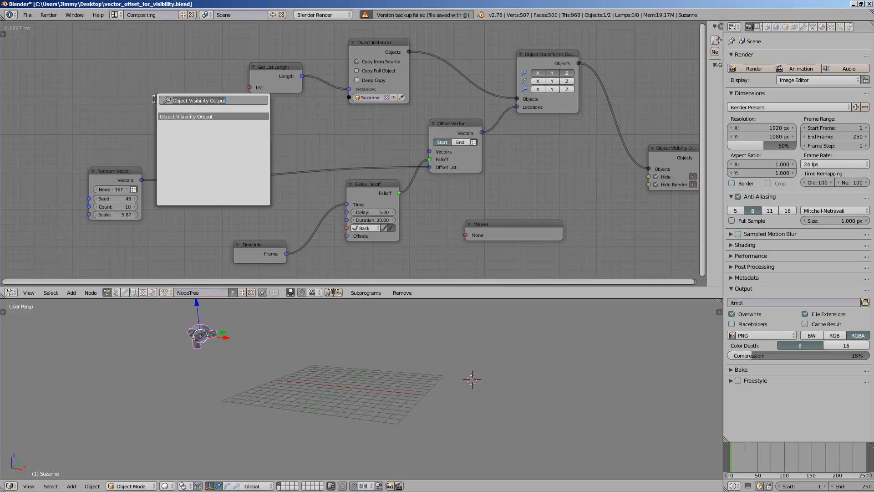
text(line mesh)
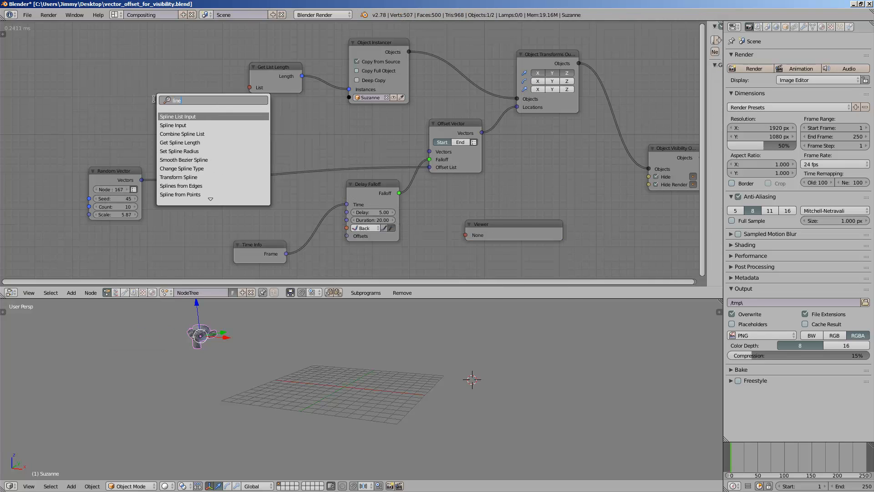
key(Return)
click(94, 50)
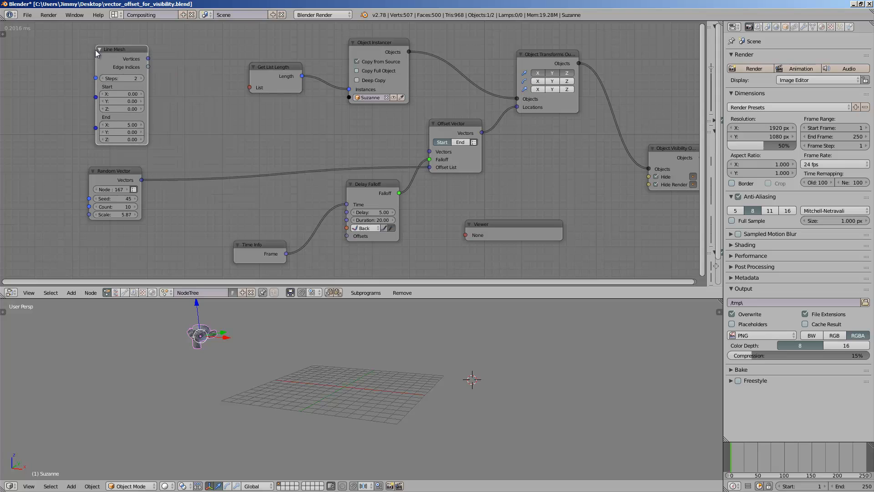
drag(149, 59, 429, 153)
Reposition the Object Visibility Output node and turn off its Hide and Hide Render checkboxes.
middle_drag(640, 179, 530, 182)
drag(559, 154, 579, 144)
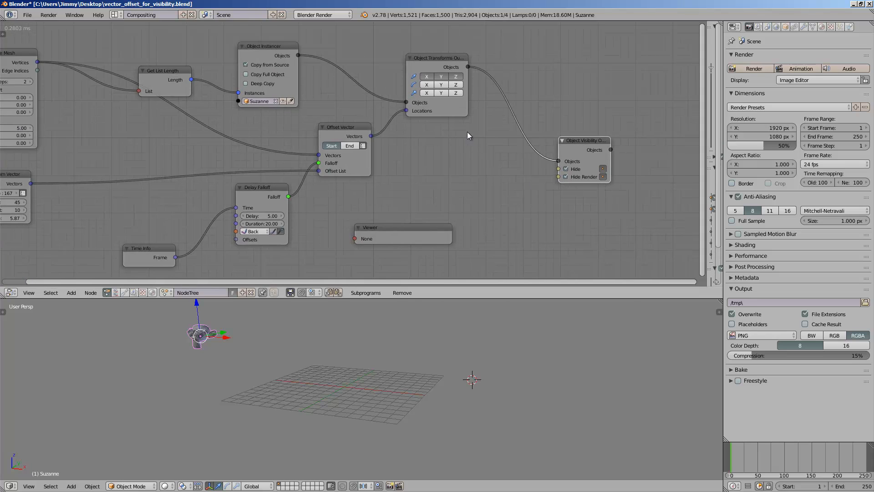
middle_drag(421, 152, 442, 148)
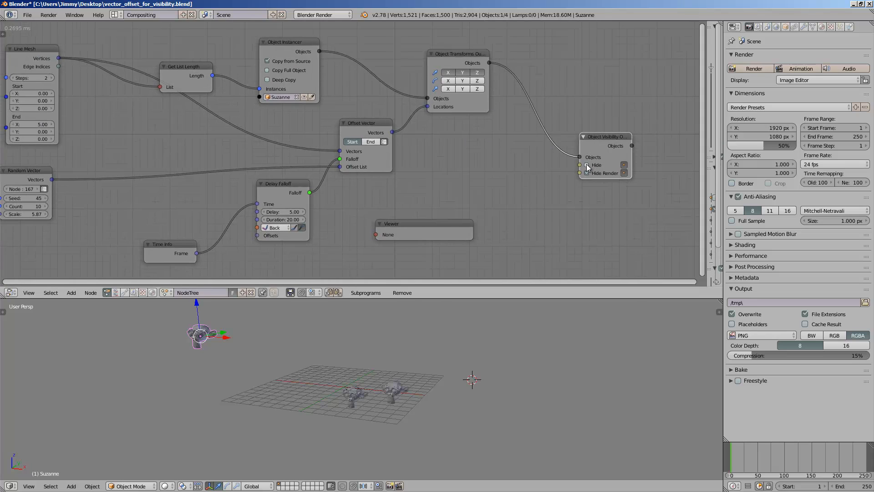
middle_drag(467, 379, 475, 381)
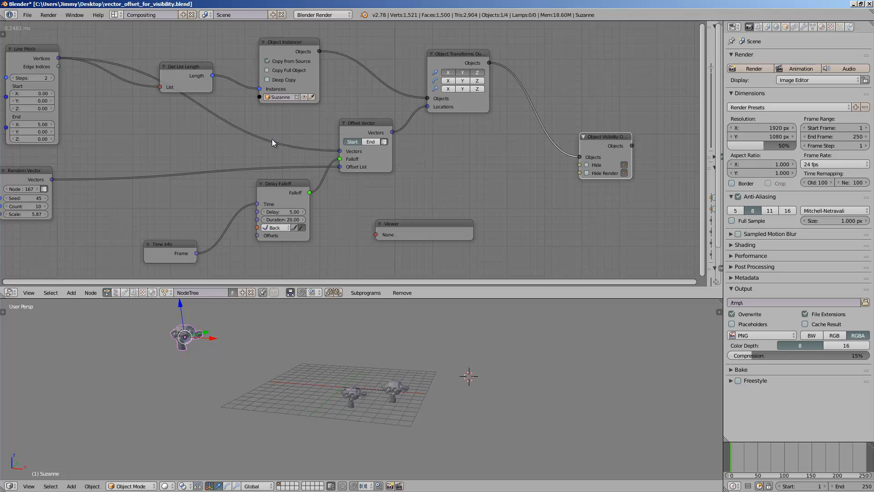
Reposition the Offset Vector and Delay Falloff nodes and delete the remaining Random Vector node.
middle_drag(272, 140, 289, 143)
drag(384, 154, 375, 155)
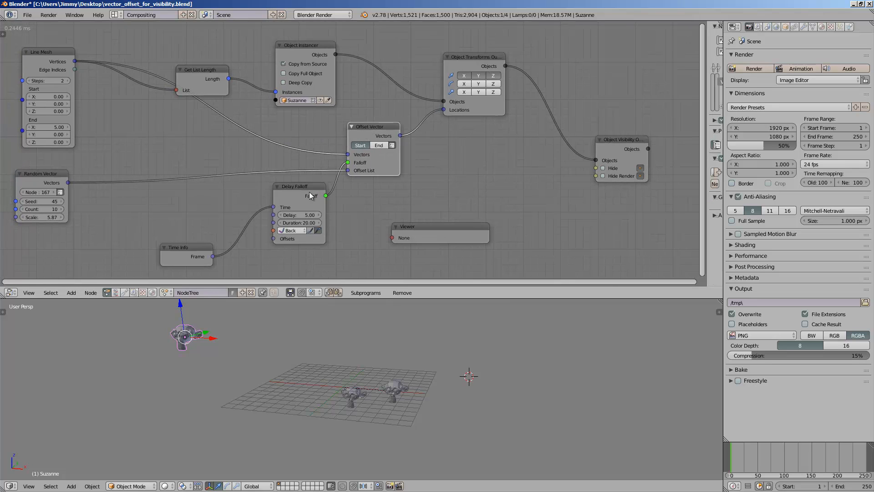
drag(299, 187, 288, 190)
middle_drag(288, 190, 331, 199)
drag(85, 186, 197, 179)
key(x)
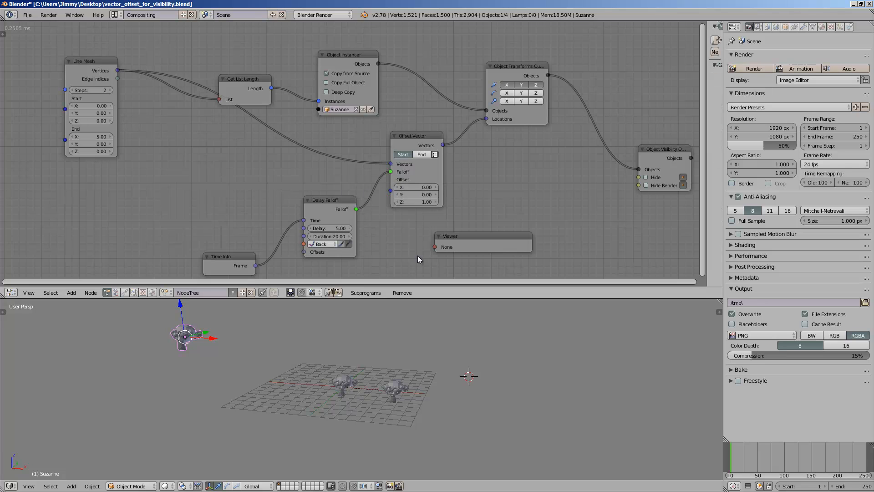
Set the Line Mesh node's Steps to 8.
middle_drag(353, 330, 362, 332)
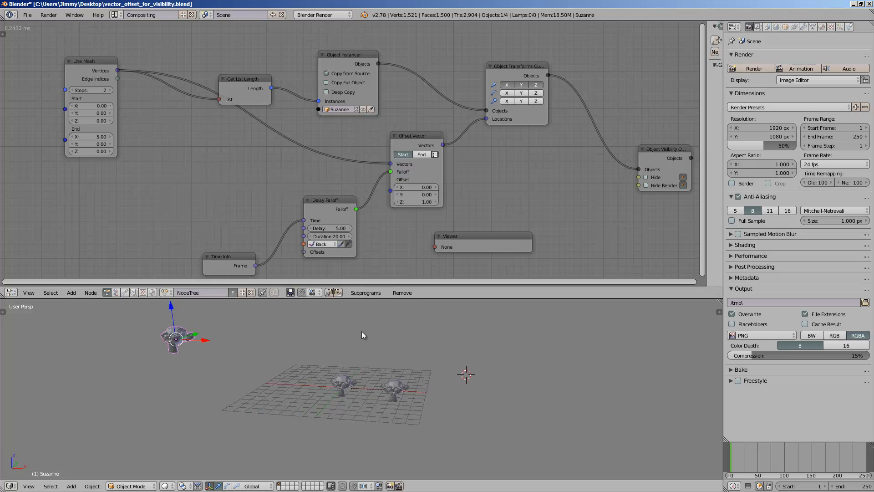
click(110, 91)
click(110, 91)
click(111, 91)
middle_drag(371, 431, 375, 419)
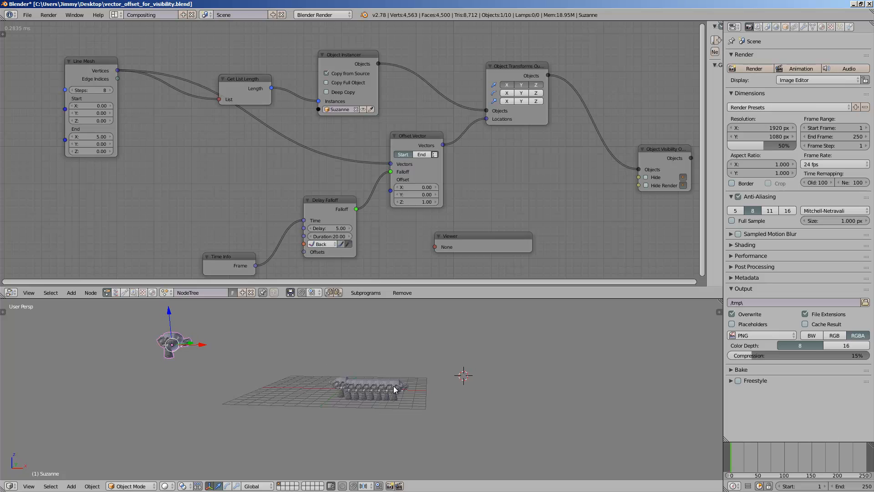
Set the Line Mesh node's End X to 14.90 and inspect the row of monkeys up close.
drag(96, 138, 268, 135)
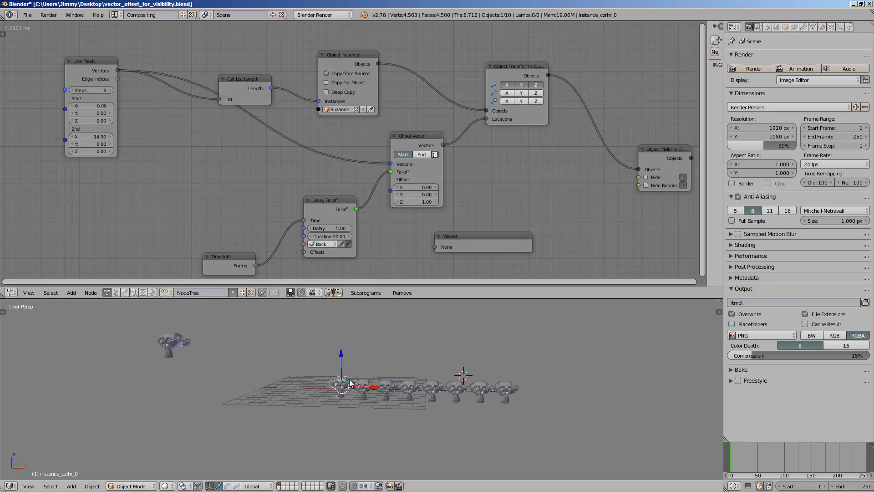
middle_drag(344, 393, 310, 354)
scroll(360, 417, up, 2)
scroll(336, 443, up, 1)
scroll(352, 196, down, 2)
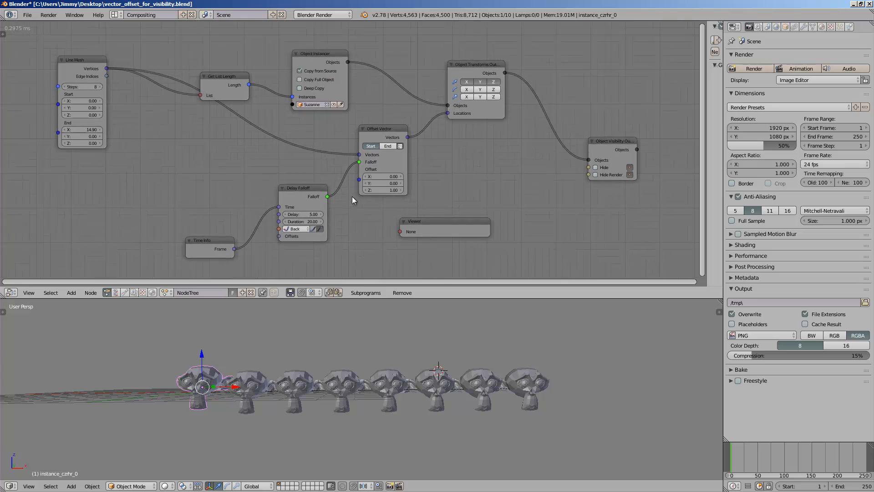
Reposition the Viewer node and link the Offset Vector node's Vectors output to it.
mouse_move(748, 452)
mouse_down()
mouse_move(764, 453)
mouse_move(731, 448)
mouse_up()
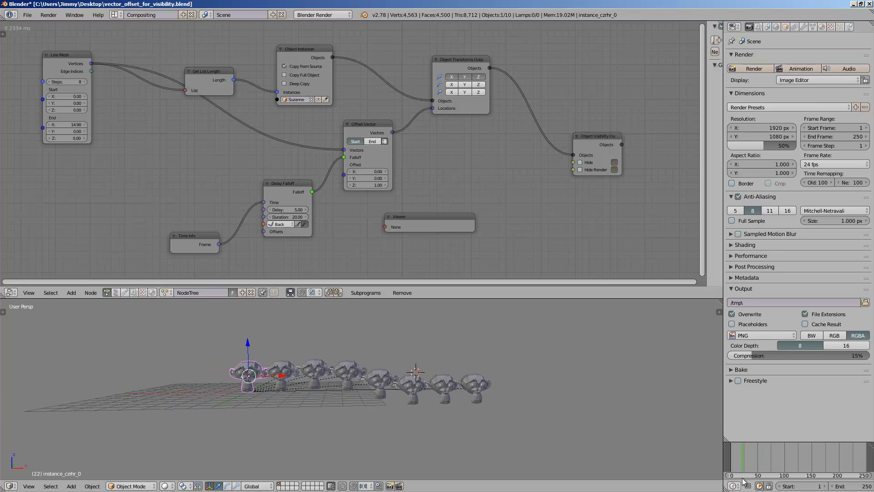
drag(424, 225, 463, 213)
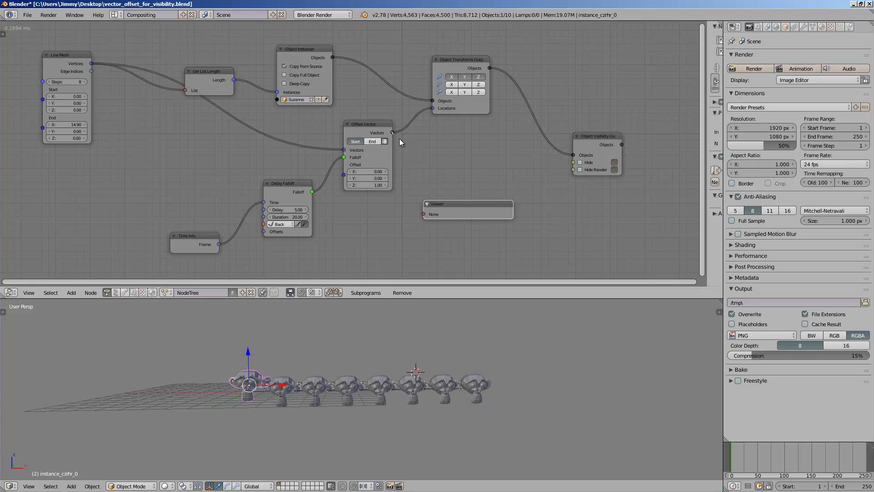
drag(392, 133, 423, 214)
mouse_move(417, 187)
middle_down()
mouse_move(369, 172)
mouse_move(406, 182)
middle_up()
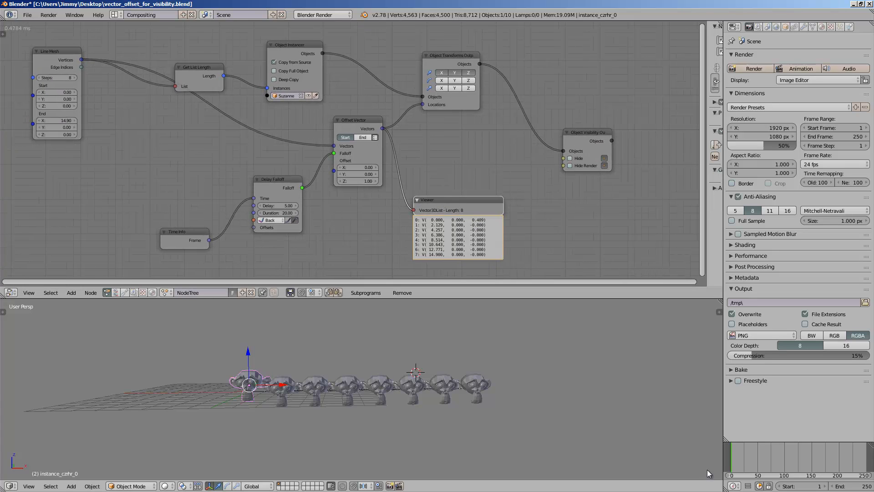
Scrub the timeline from frame 0 to frame 53 and examine the Z values listed in the Viewer node.
mouse_move(737, 456)
mouse_down()
mouse_move(750, 452)
mouse_move(731, 453)
mouse_up()
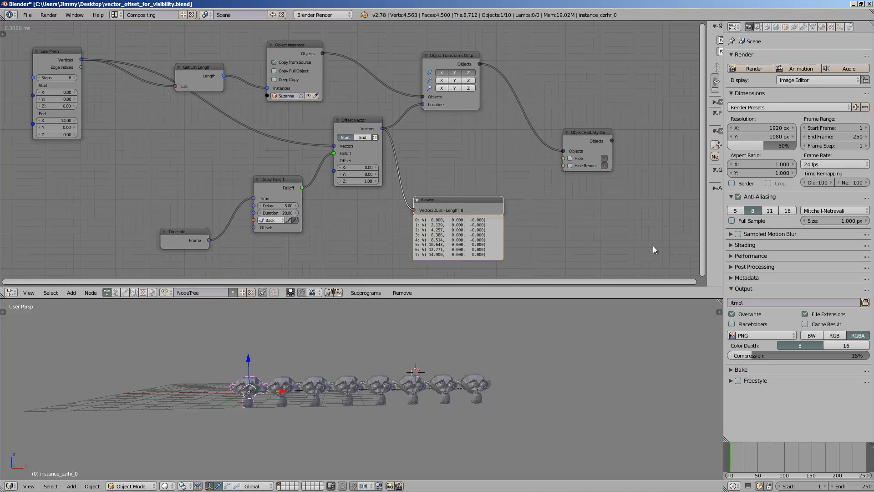
middle_drag(555, 204, 447, 119)
scroll(447, 119, up, 3)
middle_drag(337, 138, 324, 149)
scroll(324, 150, up, 3)
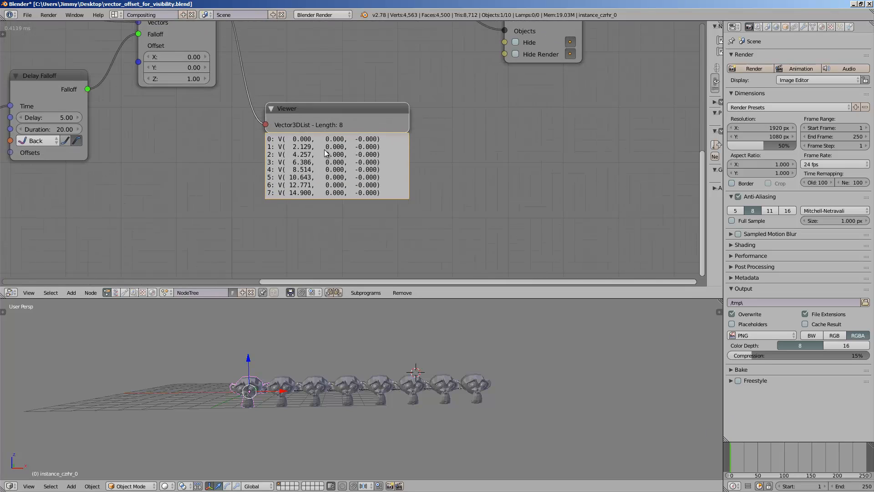
scroll(325, 150, up, 1)
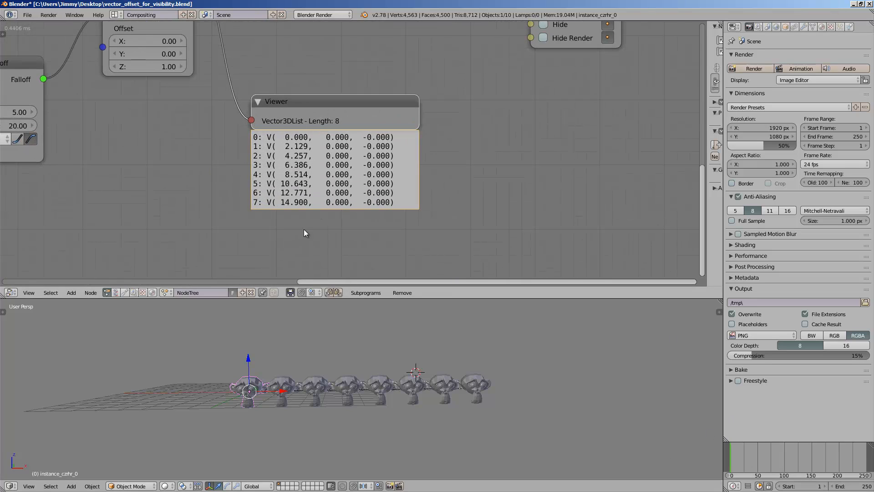
middle_drag(297, 380, 288, 383)
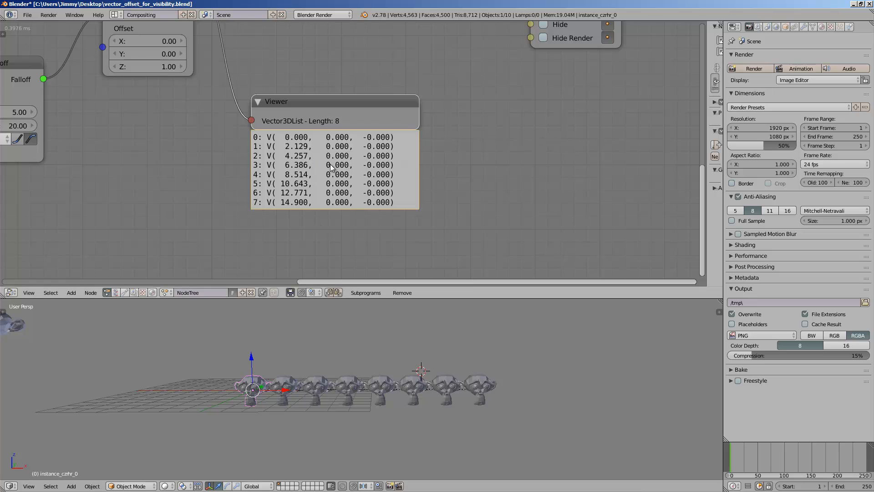
drag(733, 451, 760, 453)
scroll(403, 179, up, 1)
middle_drag(362, 144, 382, 165)
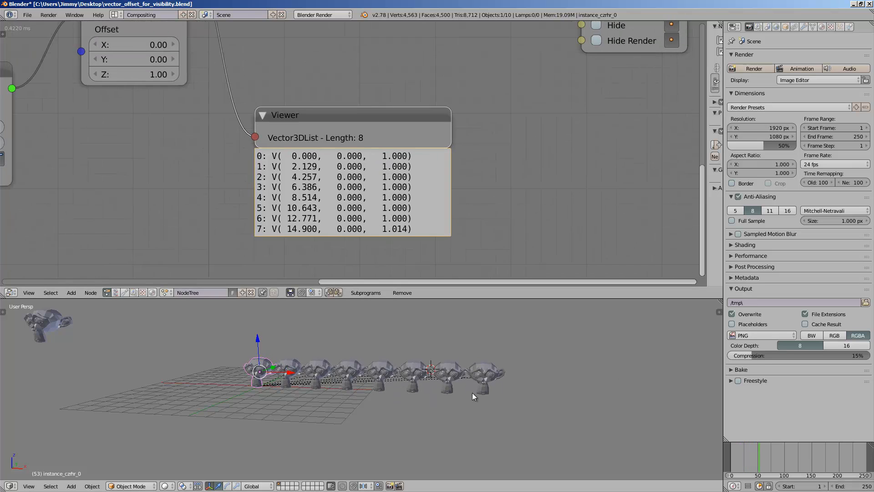
Add a Separate Vector node beside the Offset Vector node and feed it the Vectors output.
scroll(472, 393, down, 2)
middle_drag(284, 54, 288, 129)
scroll(300, 152, down, 4)
middle_drag(325, 184, 359, 276)
scroll(329, 201, down, 1)
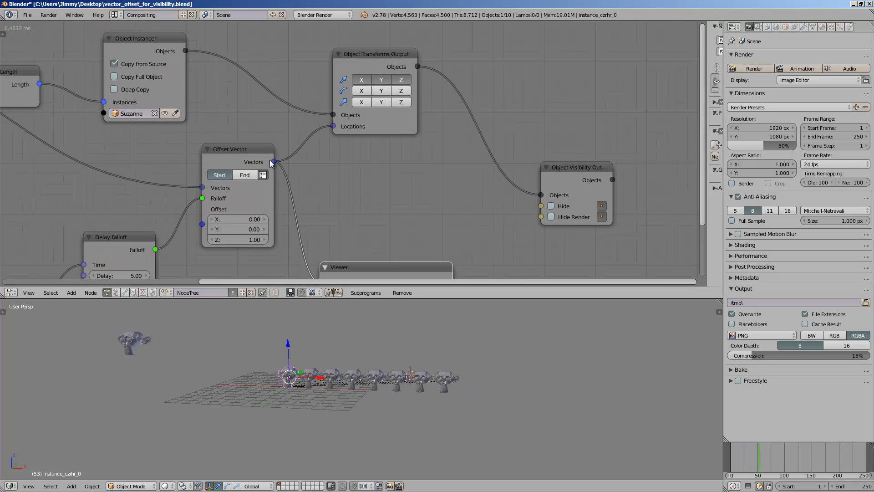
scroll(360, 203, up, 1)
middle_drag(366, 155, 341, 61)
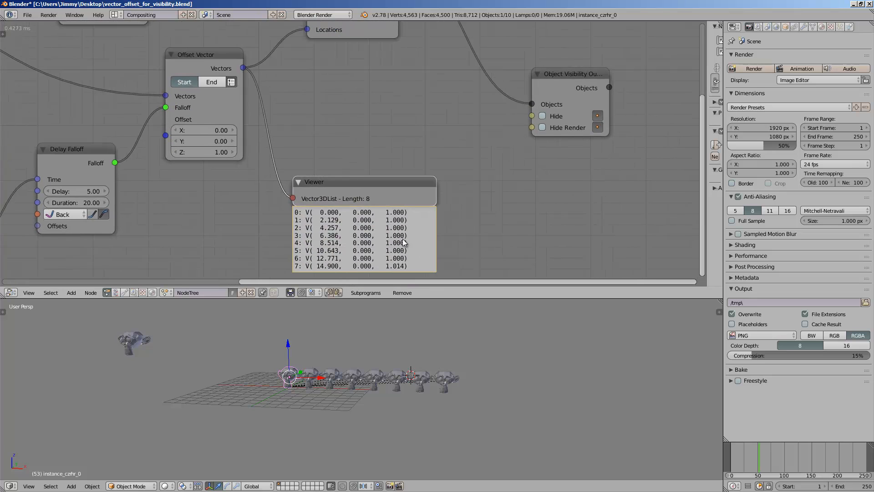
middle_drag(351, 110, 351, 133)
key(shift+a)
click(350, 134)
text(se)
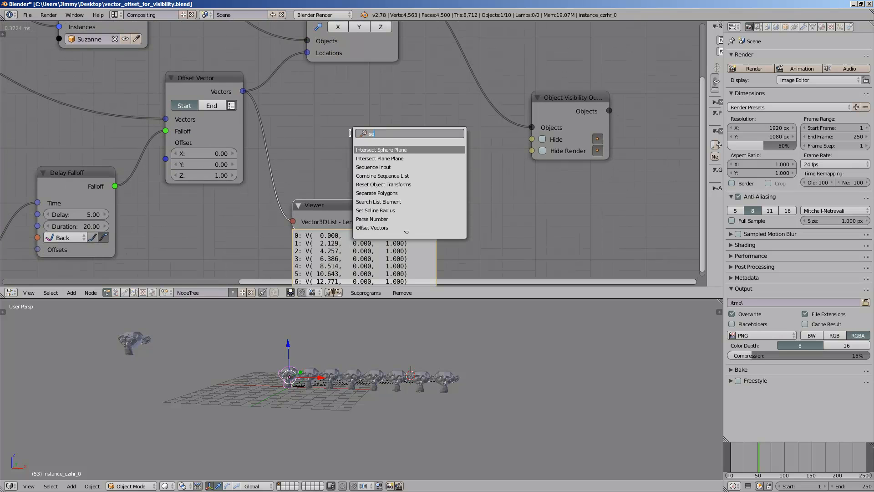
text(par)
key(Down)
key(Return)
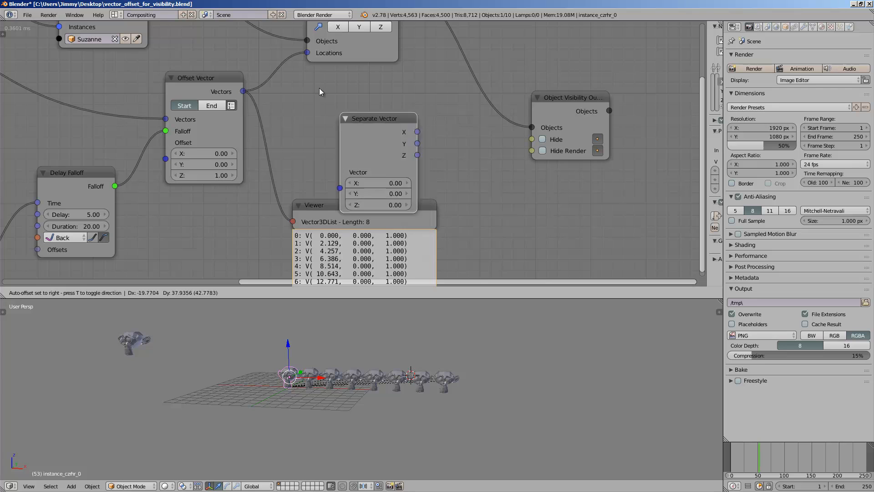
click(307, 73)
drag(244, 92, 310, 139)
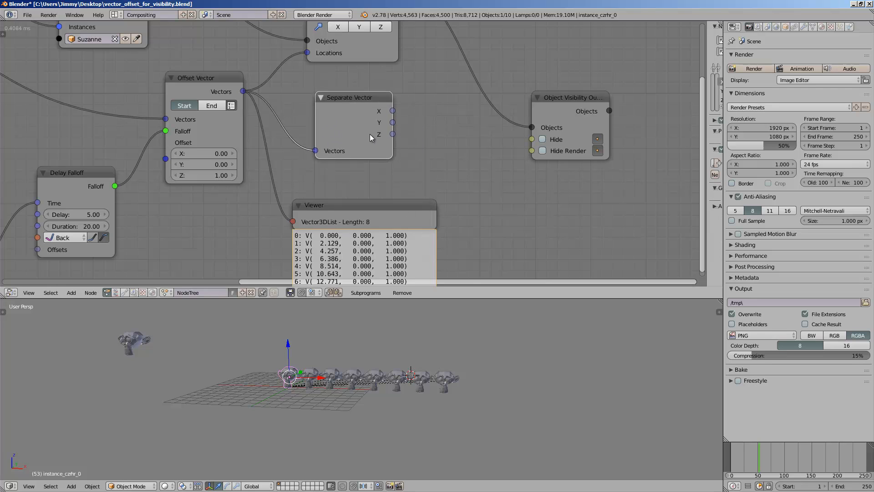
Link the Separate Vector node's Z output to both the Hide and Hide Render inputs of the Object Visibility Output node.
drag(405, 131, 461, 148)
middle_drag(435, 161, 413, 135)
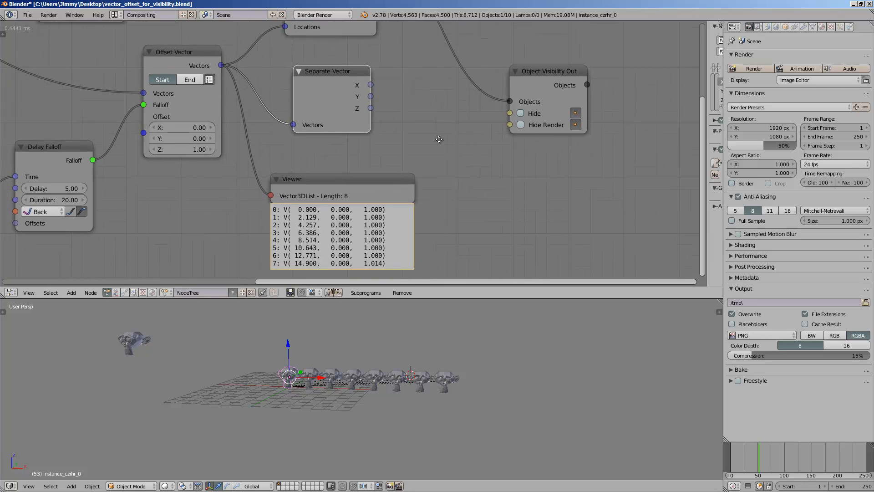
middle_drag(480, 129, 466, 128)
scroll(466, 128, up, 1)
scroll(407, 152, up, 1)
middle_drag(406, 152, 398, 141)
scroll(387, 141, down, 1)
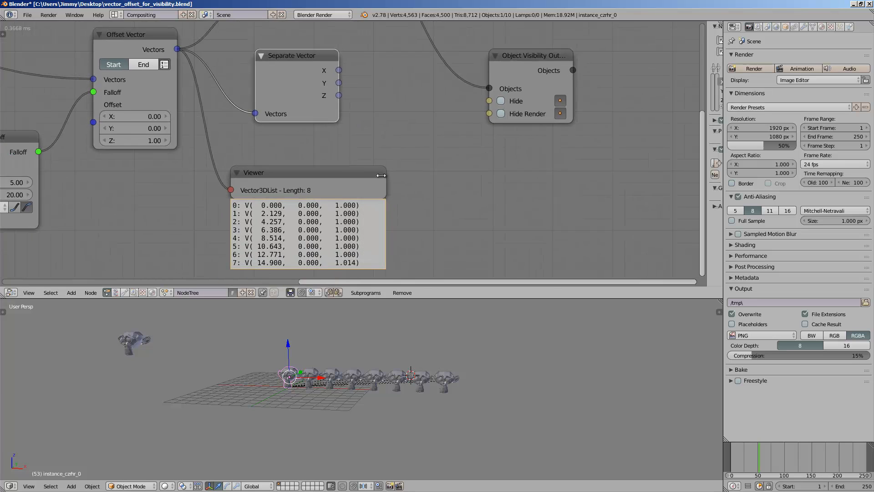
drag(344, 97, 495, 102)
drag(344, 96, 490, 113)
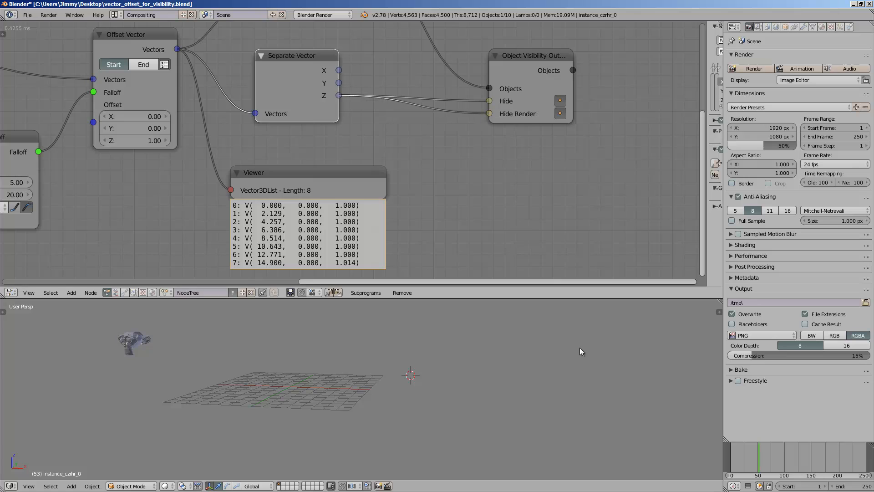
Scrub the timeline to check how the linked Z values affect the monkeys' visibility.
click(746, 453)
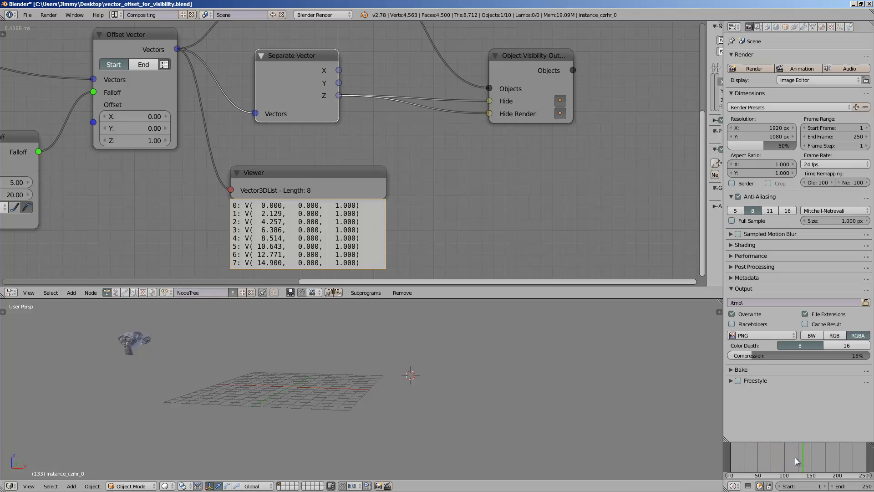
drag(775, 446, 789, 446)
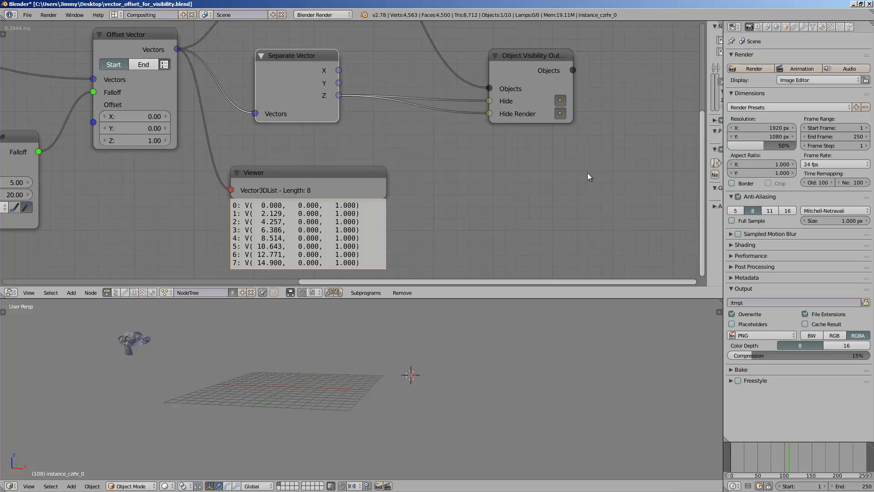
middle_drag(415, 103, 418, 118)
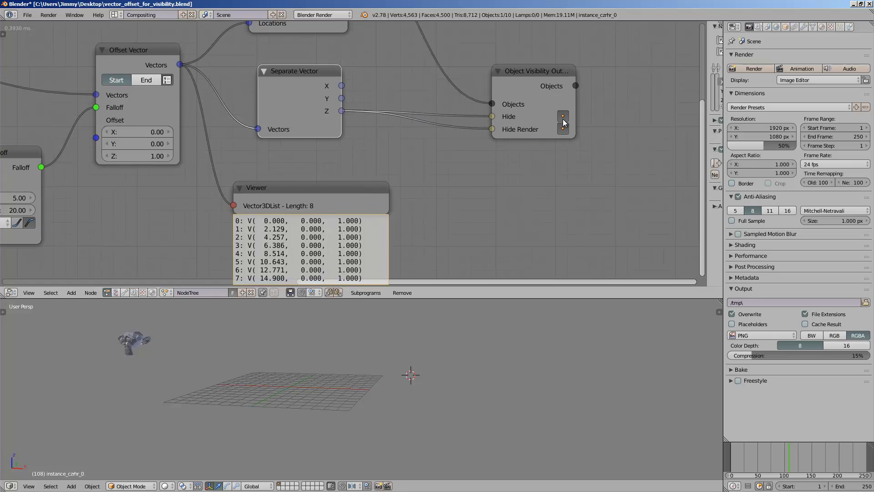
click(739, 454)
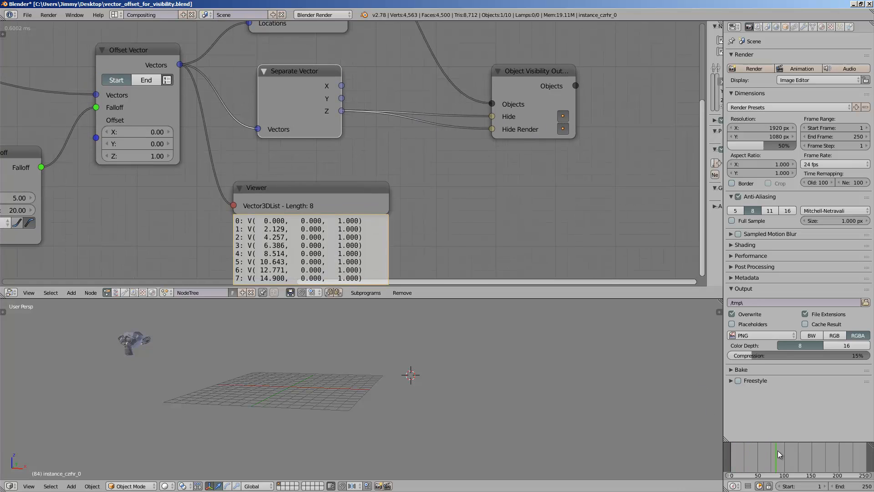
click(760, 449)
Switch the Offset Vector node to End and preview the monkeys up to frame 62.
click(152, 80)
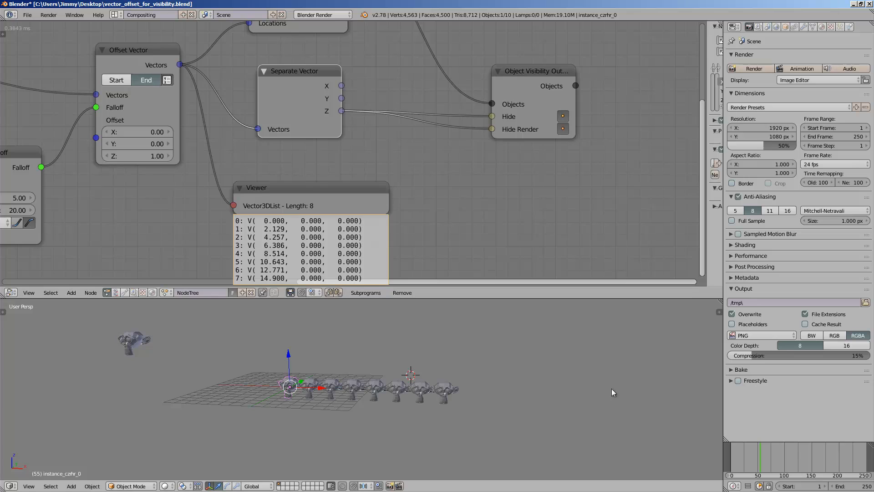
click(756, 459)
mouse_move(750, 458)
mouse_down()
mouse_move(744, 456)
mouse_move(772, 456)
mouse_move(752, 455)
mouse_move(765, 455)
mouse_up()
Shift the Separate Vector node slightly and scrub the timeline to frame 44 to check which monkeys are visible.
scroll(310, 109, down, 2)
middle_drag(324, 108, 366, 148)
drag(366, 149, 375, 159)
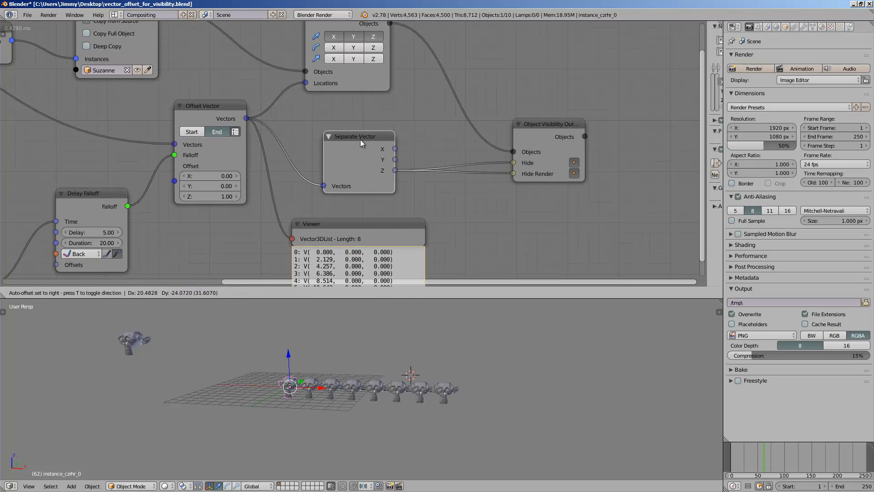
click(743, 460)
drag(741, 458, 754, 459)
middle_drag(474, 249, 492, 208)
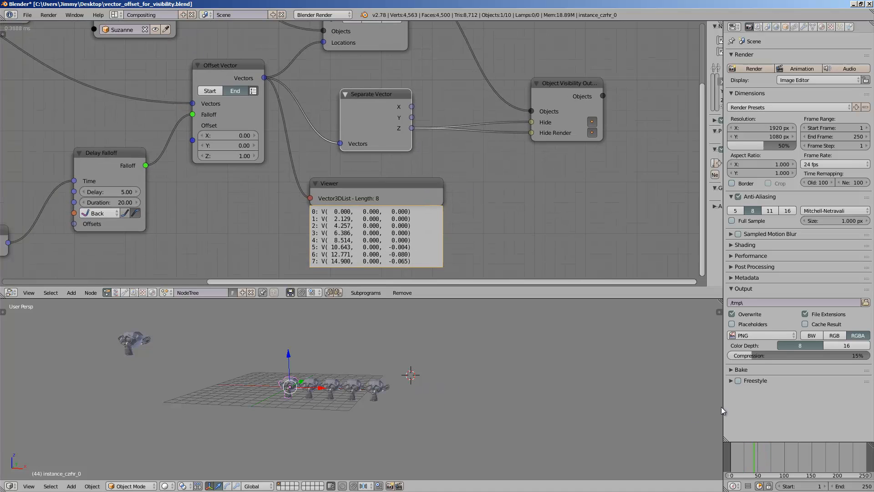
Compare the Offset Vector node's Start and End modes at frame 23, finishing on End.
click(743, 456)
click(216, 90)
click(228, 90)
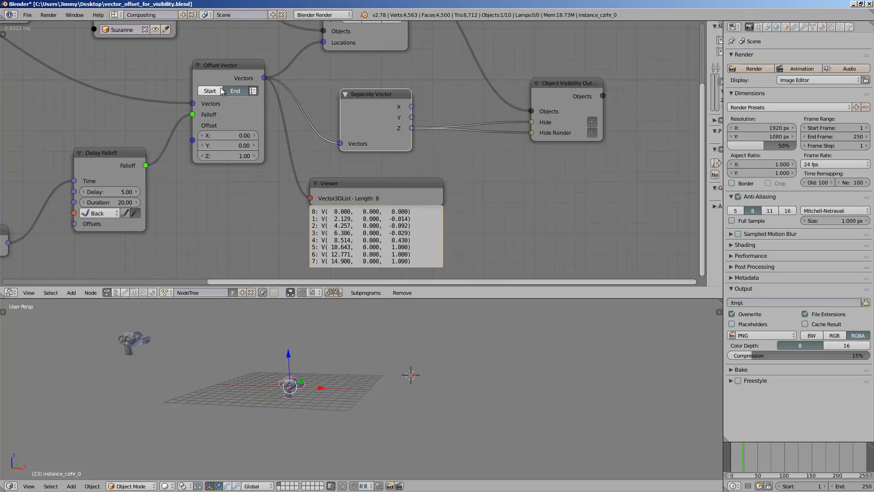
click(212, 89)
middle_drag(232, 88, 233, 89)
click(233, 90)
click(211, 90)
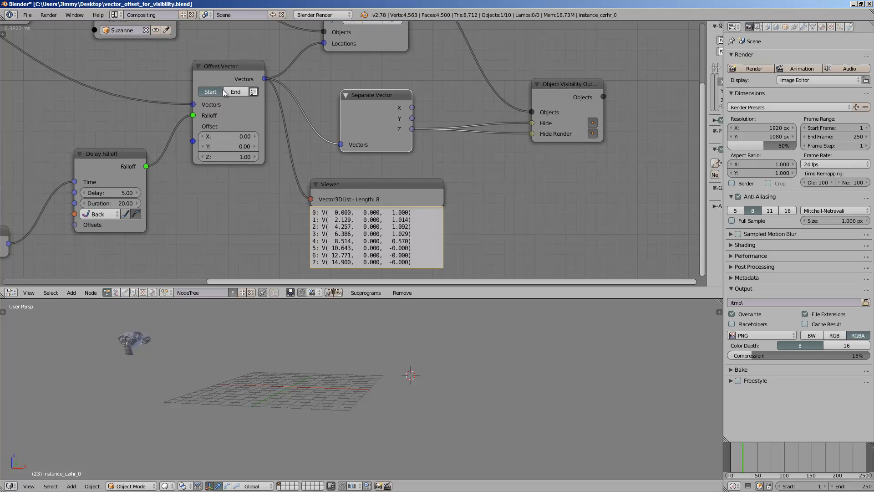
click(235, 91)
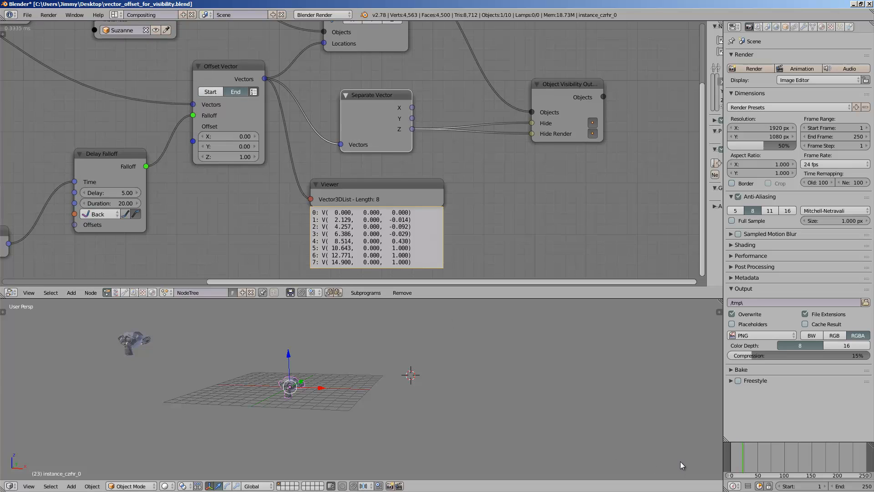
Scrub the timeline up to frame 82 to preview the monkeys' visibility over time.
click(735, 459)
drag(734, 459, 780, 460)
key(Home)
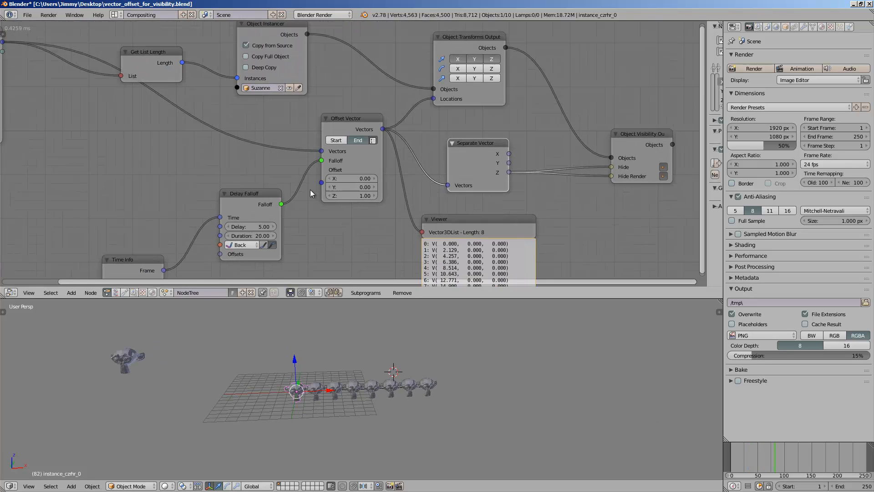
Move the Get List Length node up slightly and set the Line Mesh node's Steps to 100.
middle_drag(221, 151, 313, 172)
drag(255, 93, 258, 72)
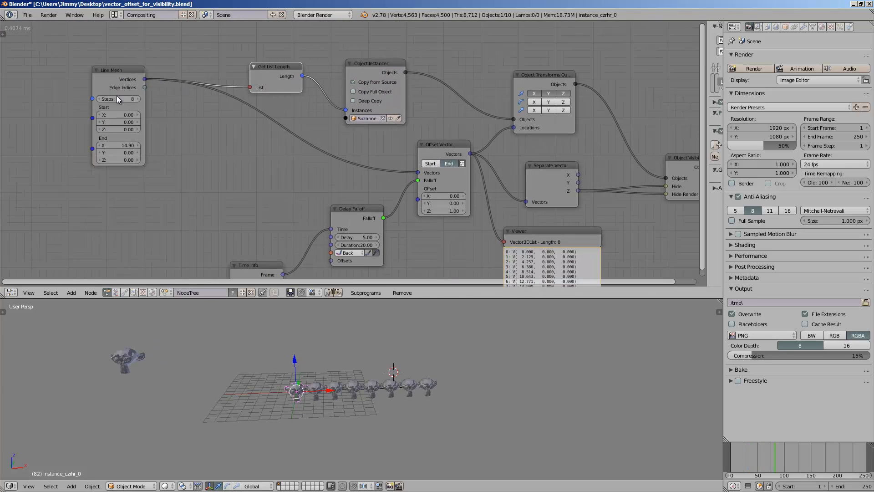
key(Return)
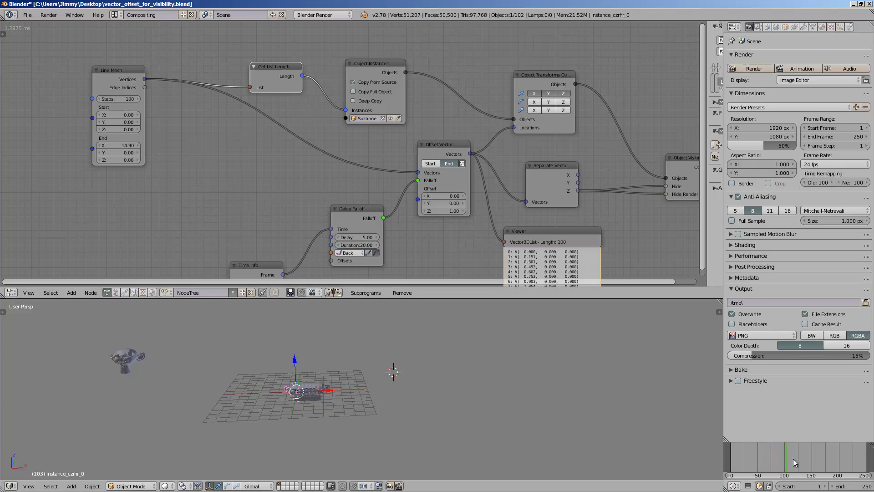
Scrub the timeline to frame 146 and back to frame 105 to inspect the denser row of monkeys.
drag(783, 455, 810, 457)
scroll(438, 392, up, 5)
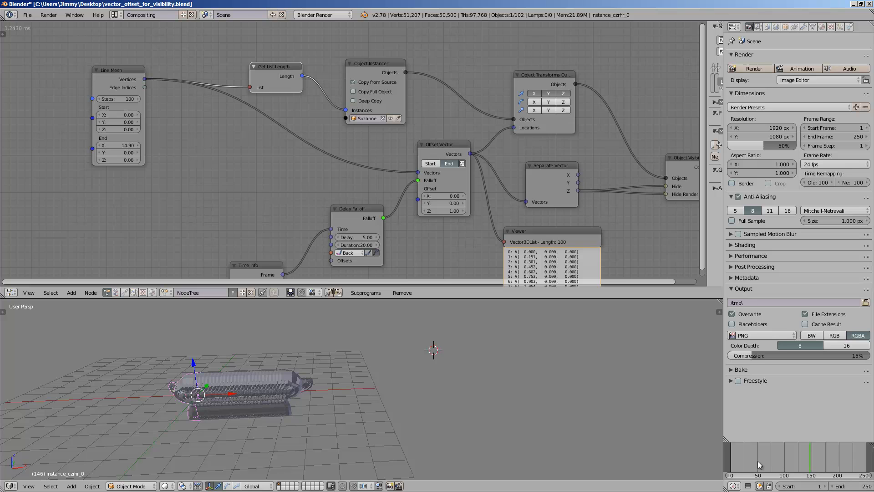
drag(757, 461, 788, 458)
Move the Line Mesh node away from the others and raise its End X to 141.02 to spread out the monkeys.
scroll(191, 176, down, 3)
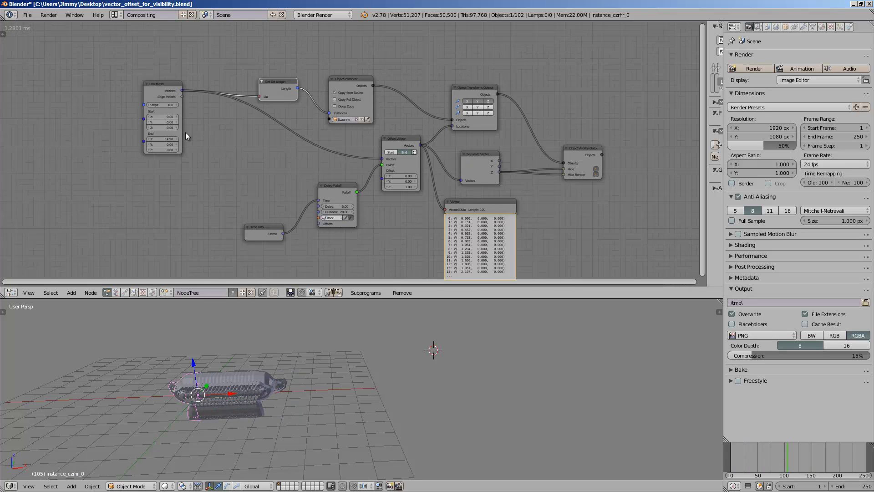
scroll(184, 131, up, 2)
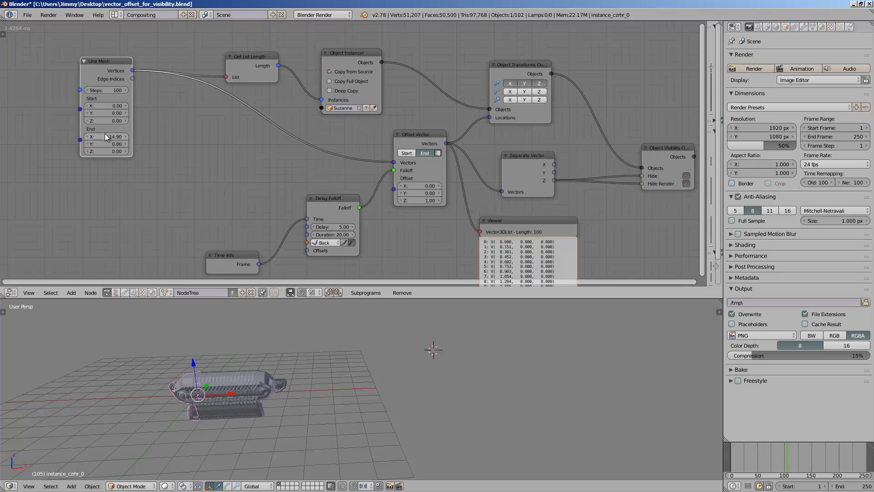
drag(106, 137, 637, 130)
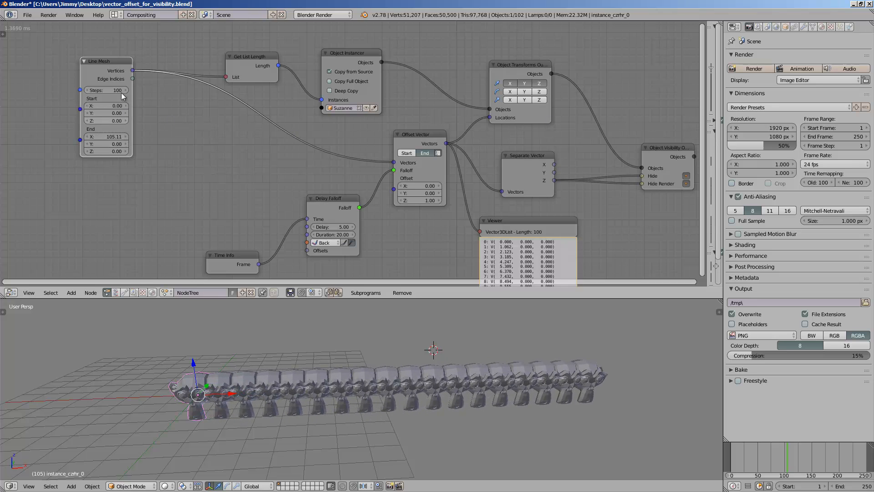
drag(122, 97, 38, 105)
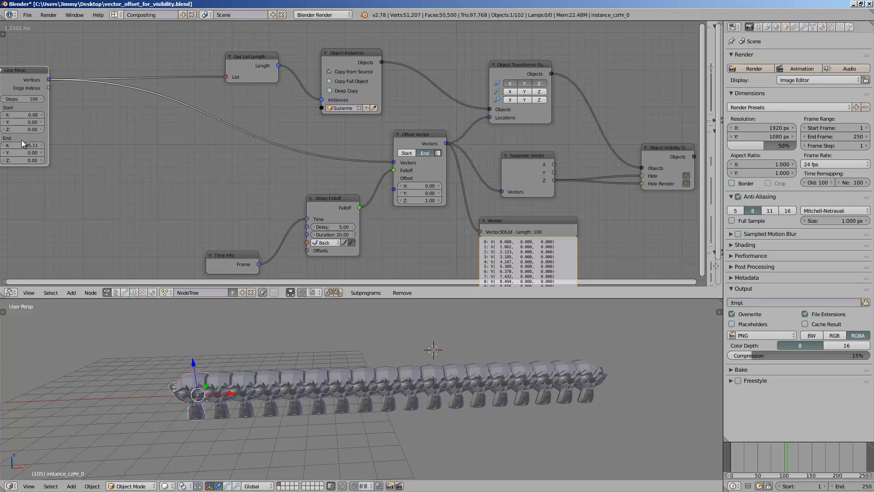
drag(22, 145, 291, 145)
scroll(378, 373, down, 2)
middle_drag(378, 373, 360, 363)
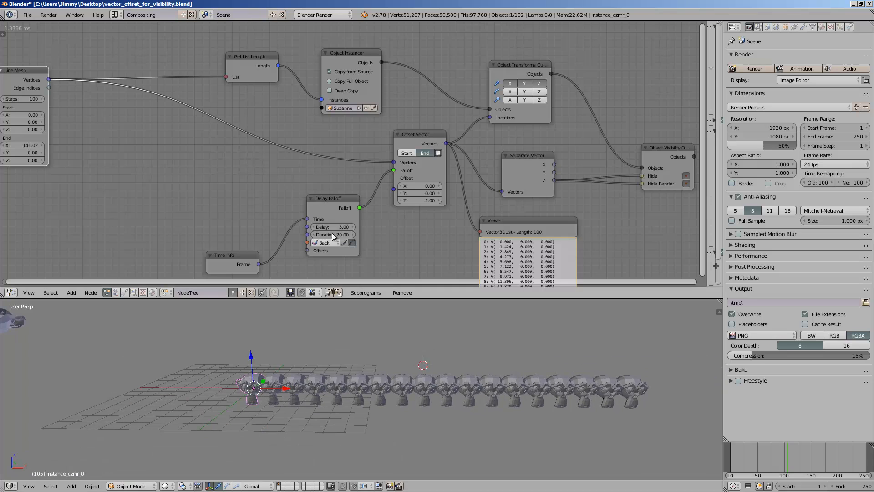
Move the Offset Vector node down slightly and shift the Object Instancer and Get List Length nodes upward to open up space.
scroll(253, 171, down, 2)
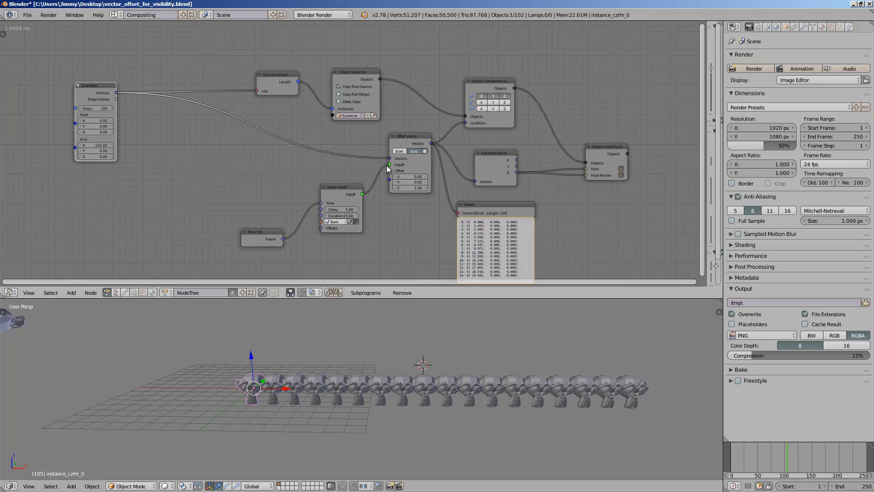
drag(406, 136, 401, 147)
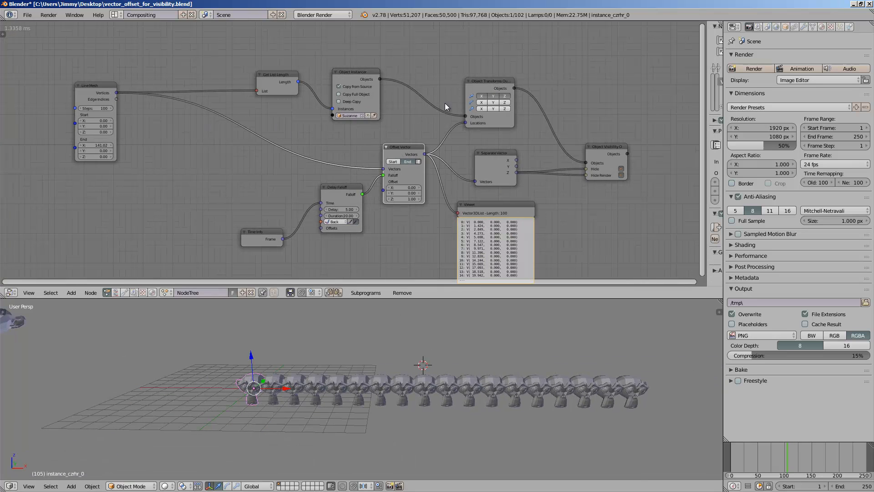
scroll(445, 103, up, 1)
drag(370, 66, 381, 53)
drag(276, 69, 293, 52)
middle_drag(193, 79, 200, 100)
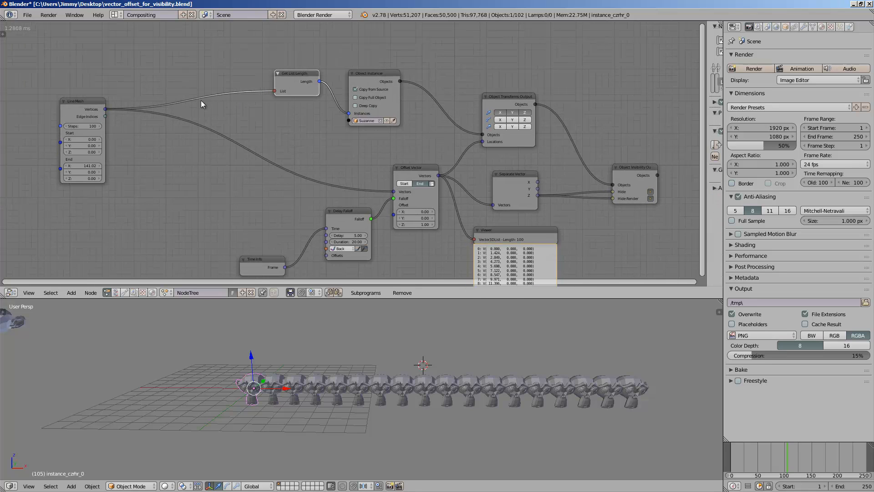
Shift the Object Transforms Output node up and away from the Separate Vector node, and nudge the Object Visibility Output node.
drag(510, 103, 515, 91)
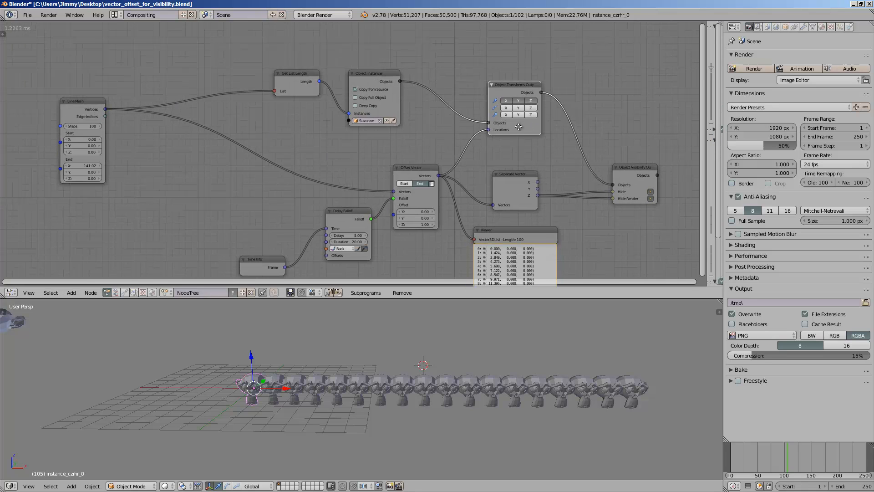
middle_drag(570, 137, 505, 136)
mouse_move(564, 169)
mouse_down()
mouse_move(577, 173)
mouse_move(571, 166)
mouse_up()
drag(452, 93, 460, 91)
middle_drag(470, 105, 497, 112)
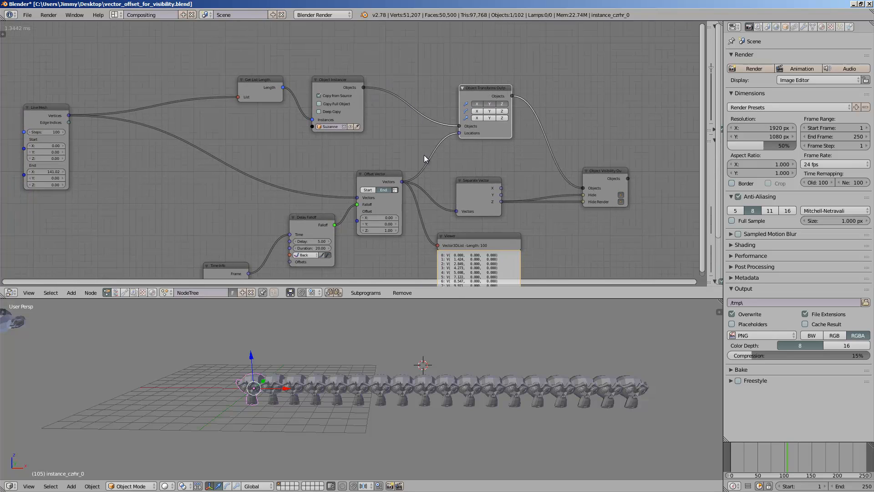
Add a Random Vector node above the tree and make it output a list with a Count of 100.
middle_drag(425, 155, 425, 173)
key(shift+a)
click(421, 50)
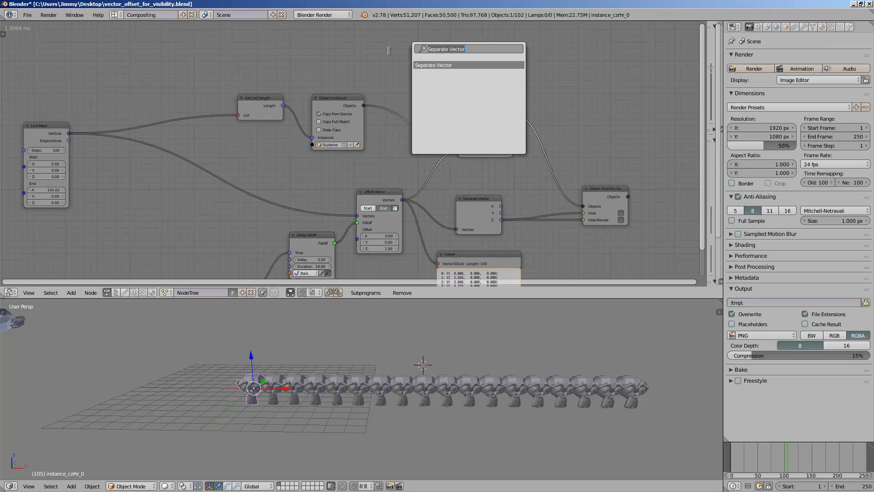
text(rangomrandom v)
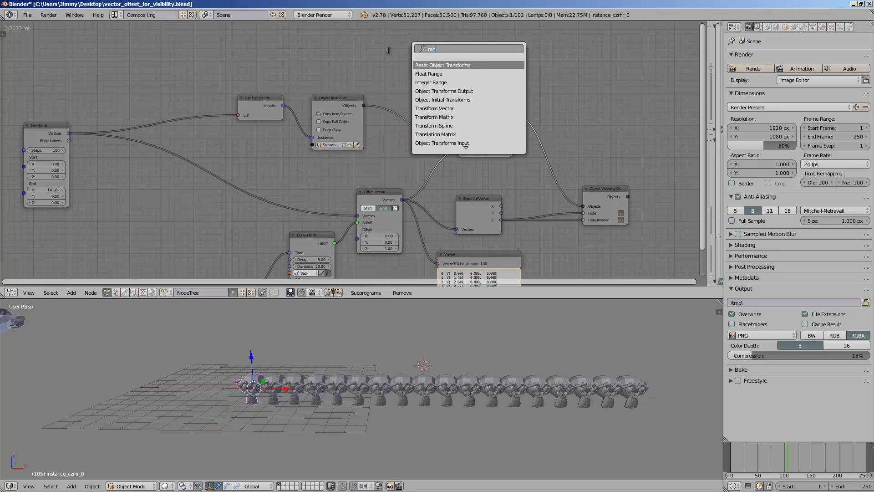
key(Return)
click(395, 52)
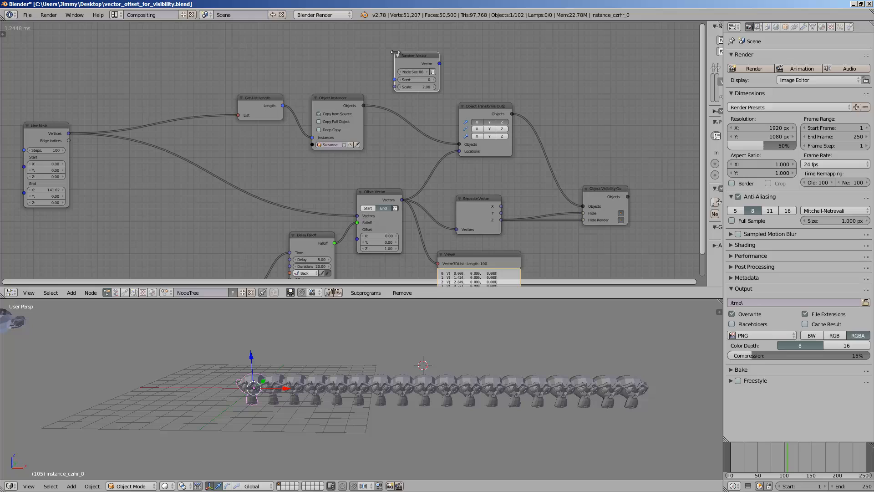
click(433, 72)
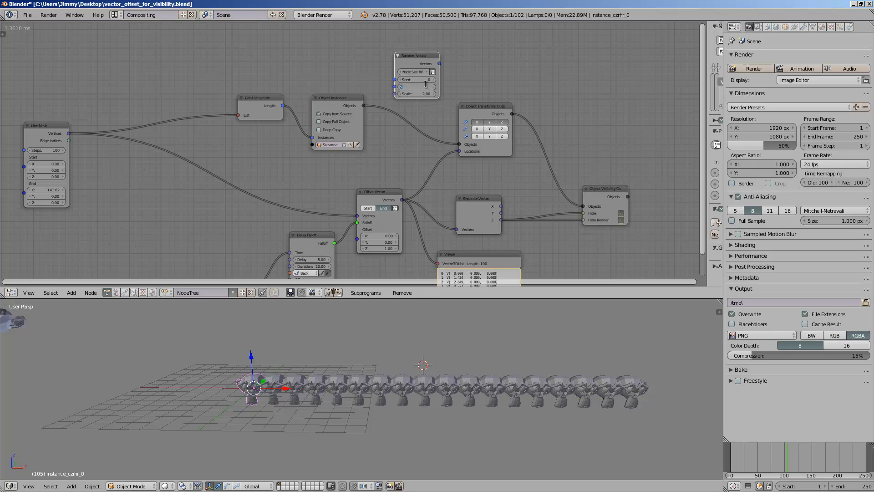
key(Return)
Place the Random Vector node near Get List Length and connect its Vectors to that node's List and the Object Transforms Output's Locations.
drag(440, 63, 455, 69)
drag(408, 55, 220, 80)
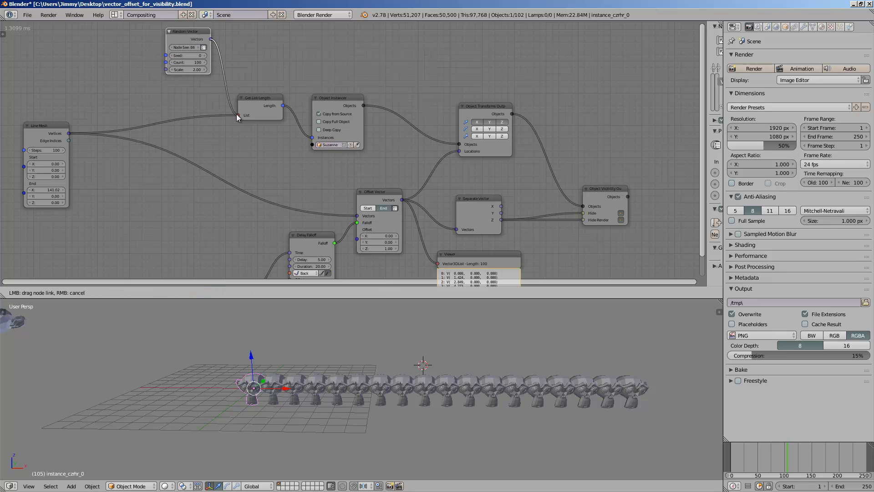
drag(237, 115, 236, 115)
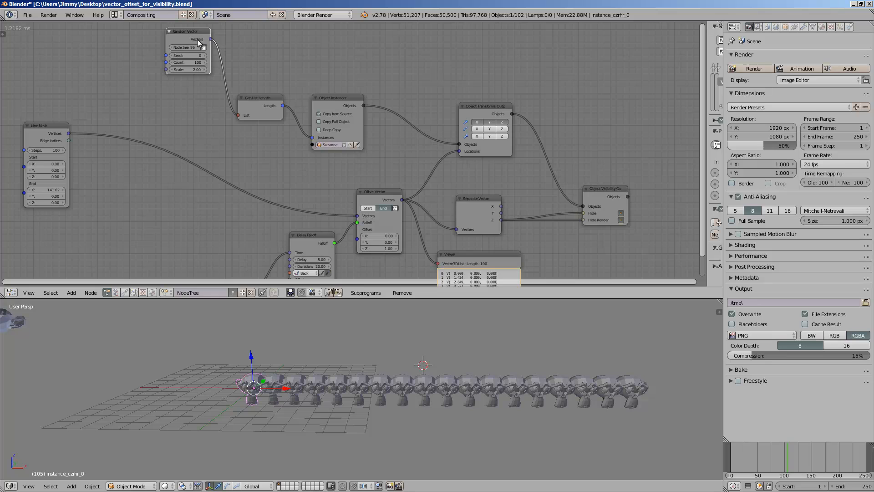
drag(198, 39, 467, 149)
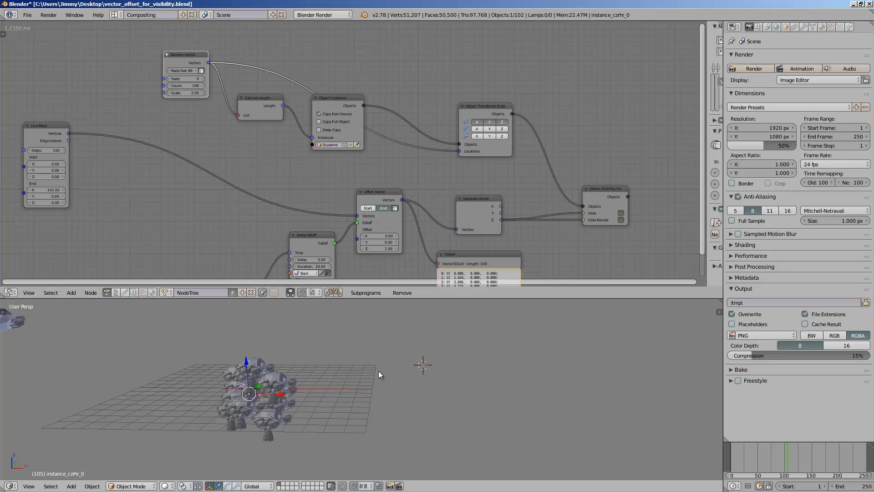
Scrub the timeline to frame 142 and set the Random Vector node's Scale to 6.47 and Seed to 43.
shift+middle_drag(378, 371, 492, 369)
drag(740, 447, 807, 447)
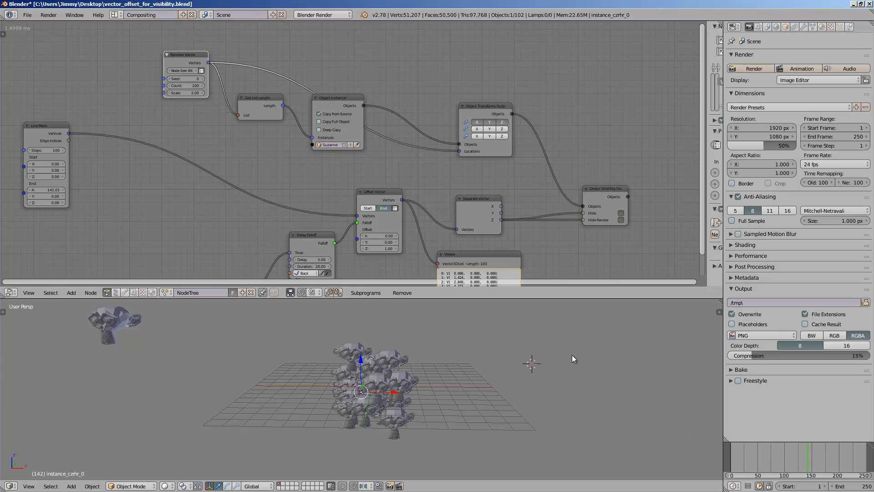
drag(197, 93, 196, 73)
click(190, 85)
text(100)
key(Return)
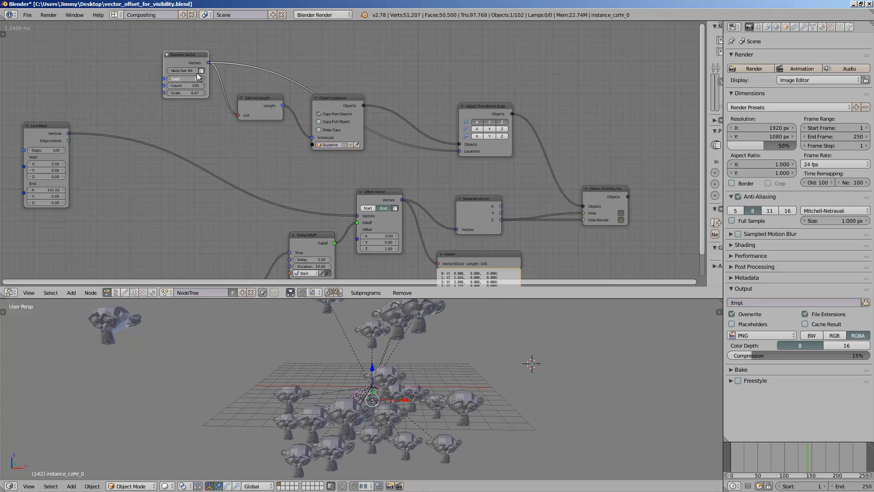
Select the original Suzanne monkey and scale it up to more than twice its size.
middle_drag(534, 390, 254, 336)
right_click(203, 345)
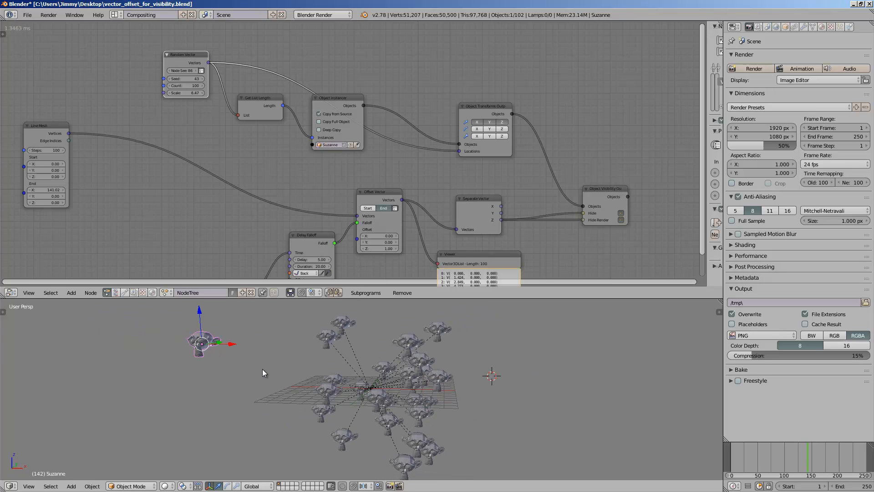
key(s)
click(355, 418)
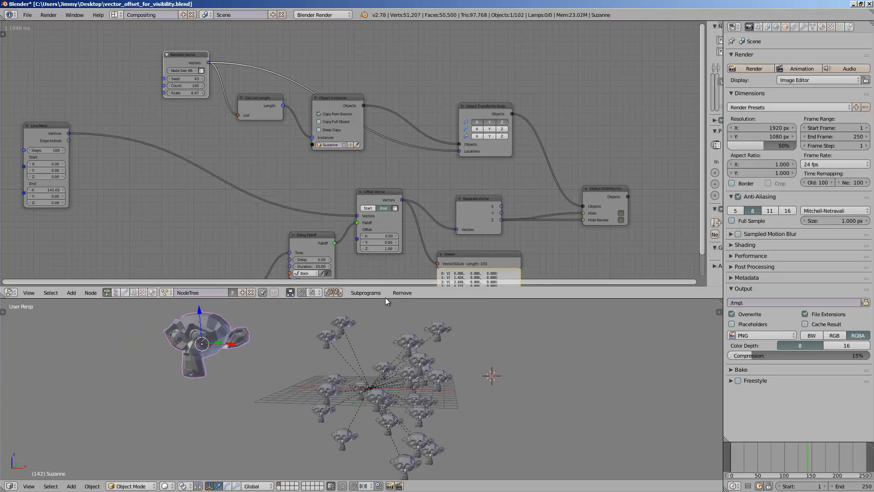
Enlarge the 3D viewport and scrub the timeline to frame 162 to inspect the scattered monkeys' visibility.
drag(389, 302, 387, 220)
scroll(472, 328, up, 4)
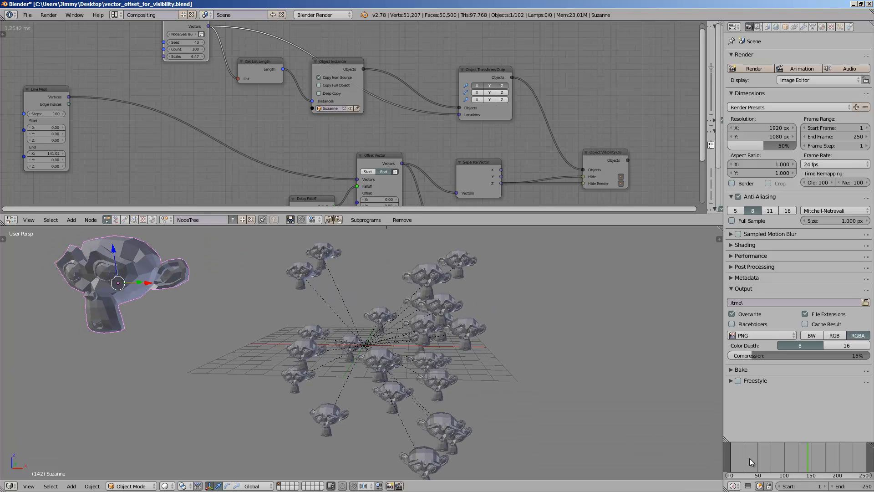
drag(750, 458, 821, 445)
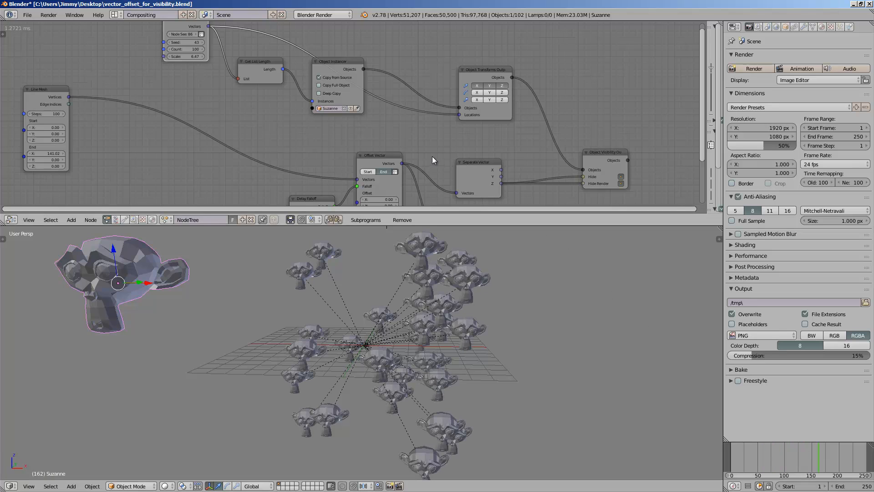
Move the Separate Vector node up and the Viewer node up beneath it.
drag(476, 161, 481, 139)
middle_drag(460, 200, 430, 146)
drag(431, 165, 398, 127)
scroll(398, 126, up, 2)
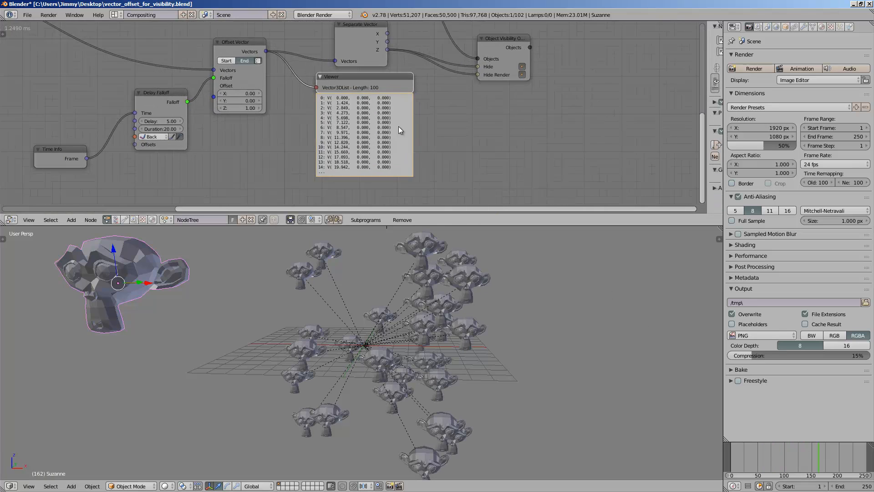
Scrub the timeline to frame 64 and compare the Viewer's vector values with the visible monkeys.
click(744, 455)
drag(744, 455, 765, 451)
scroll(293, 108, down, 1)
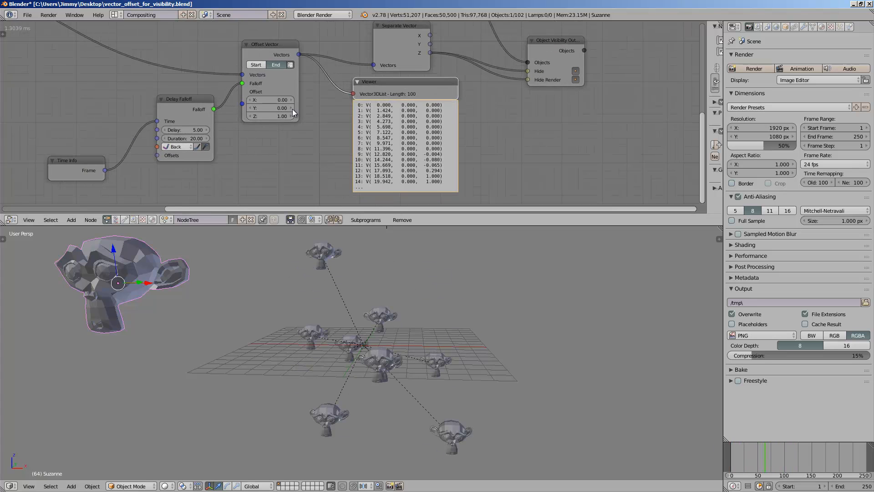
scroll(258, 42, up, 2)
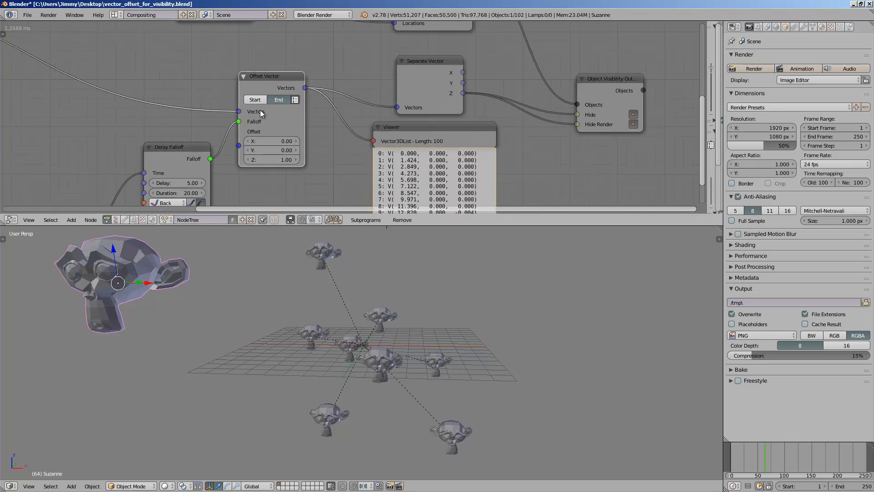
Nudge the Offset Vector and Delay Falloff nodes to tidy the falloff part of the tree.
drag(242, 73, 247, 75)
scroll(218, 113, down, 1)
middle_drag(212, 125, 277, 92)
drag(249, 119, 247, 112)
scroll(291, 109, down, 1)
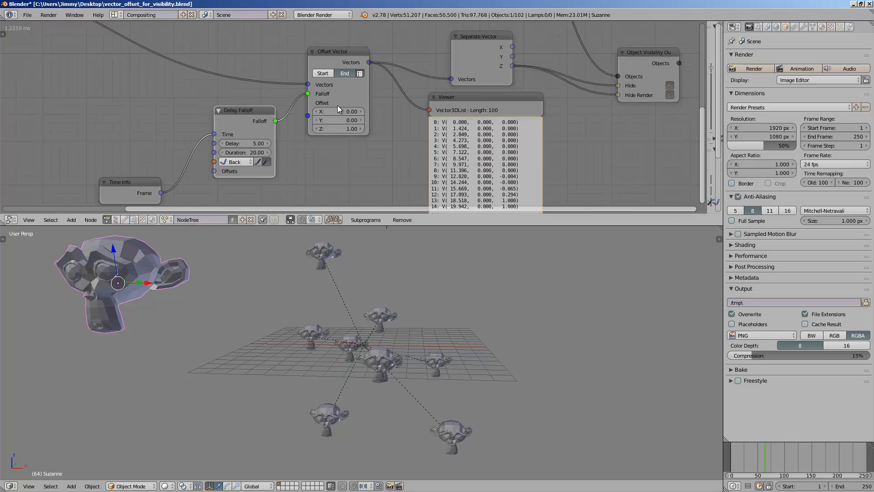
Shift the Separate Vector node slightly up, away from the Viewer node.
middle_drag(337, 105, 312, 123)
click(312, 81)
drag(438, 64, 431, 59)
scroll(355, 75, down, 1)
middle_drag(261, 149, 285, 136)
scroll(335, 117, down, 1)
scroll(345, 131, down, 1)
middle_drag(328, 118, 390, 149)
scroll(387, 147, down, 1)
middle_drag(358, 119, 345, 130)
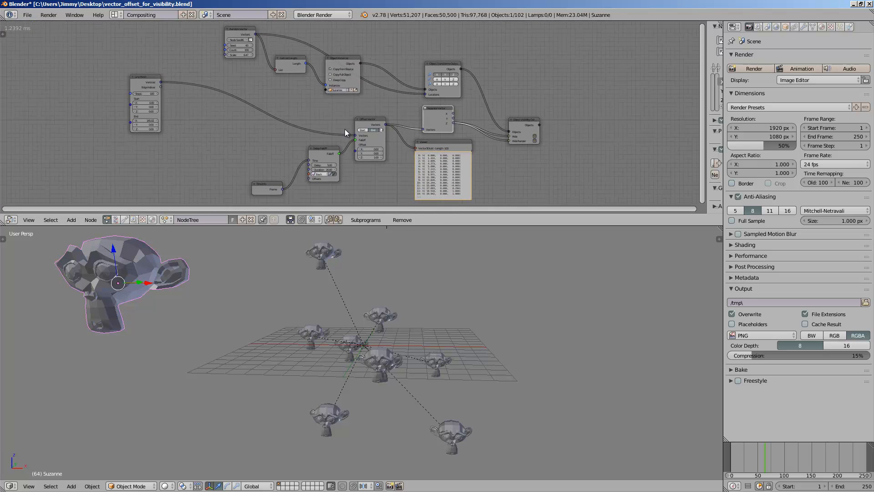
Scrub the timeline to frame 207 and inspect the scattered monkeys from several angles.
drag(757, 455, 844, 473)
middle_drag(477, 413, 445, 388)
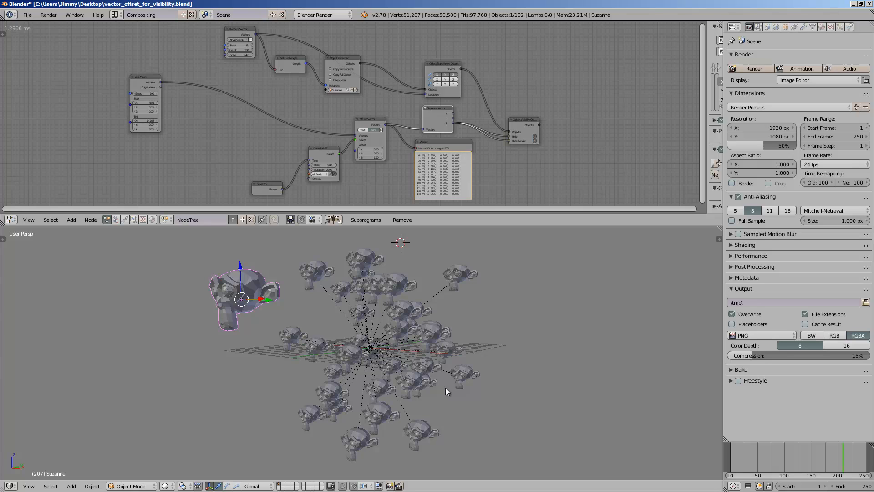
middle_drag(334, 416, 446, 368)
scroll(455, 362, up, 1)
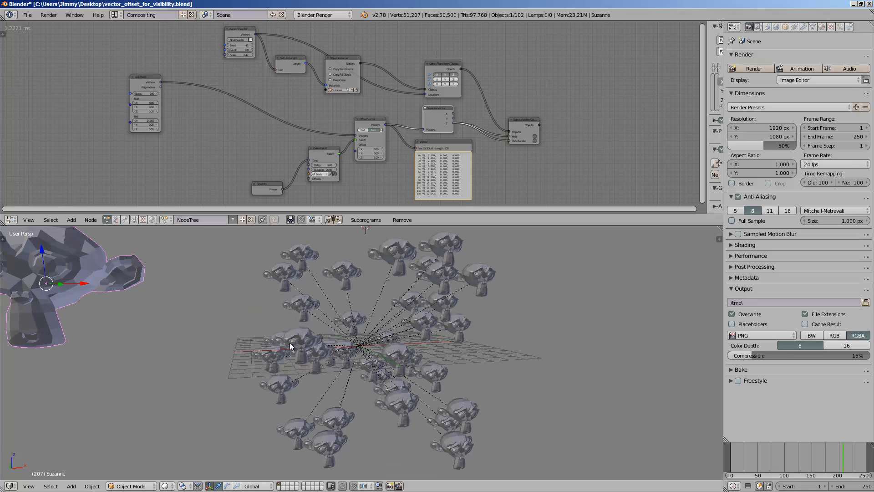